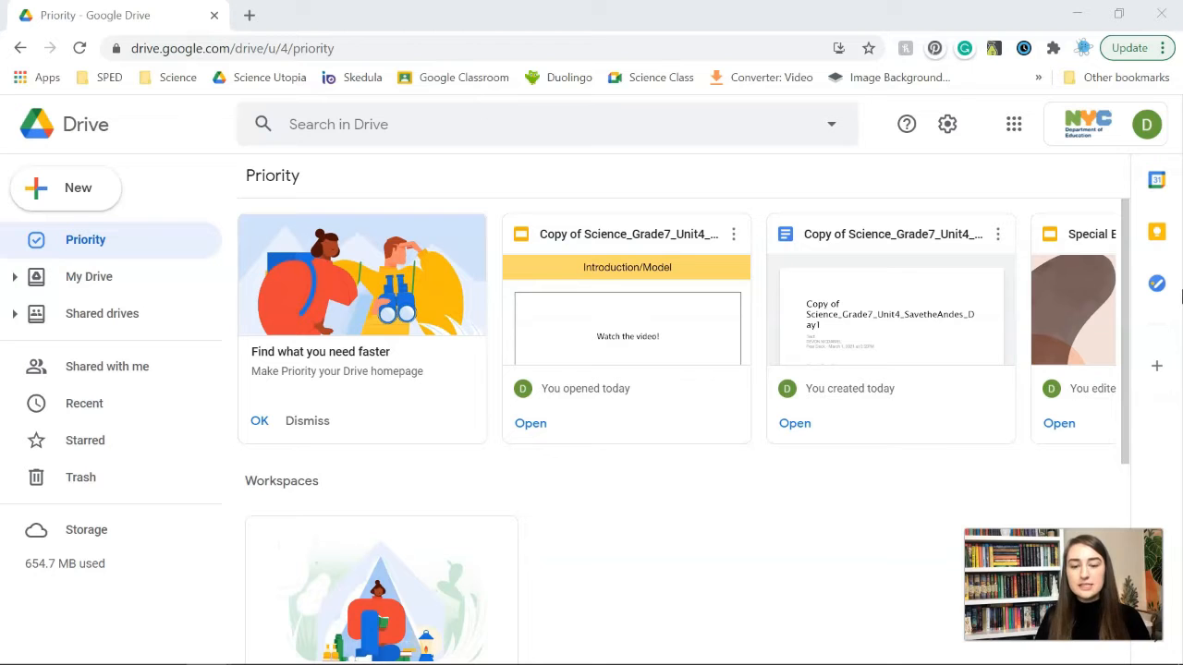
- Open the Videos folder in File Explorer and locate the 10 Minute TIMER, Winter Edition video
mouse_move(161, 647)
click(72, 649)
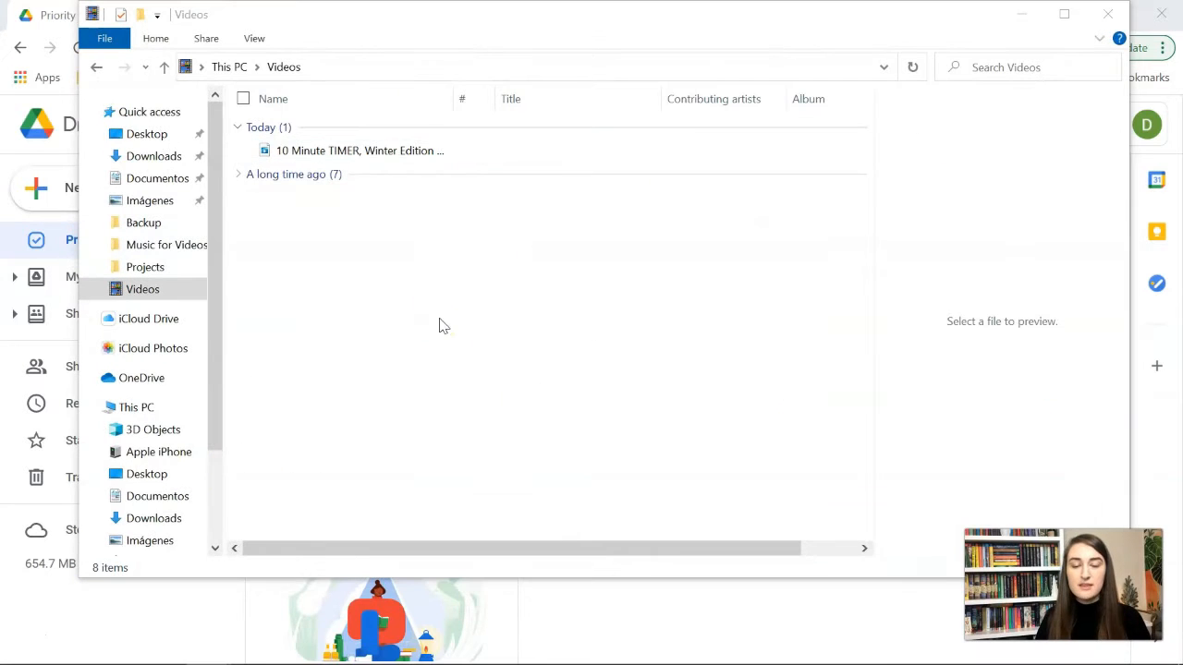
click(391, 152)
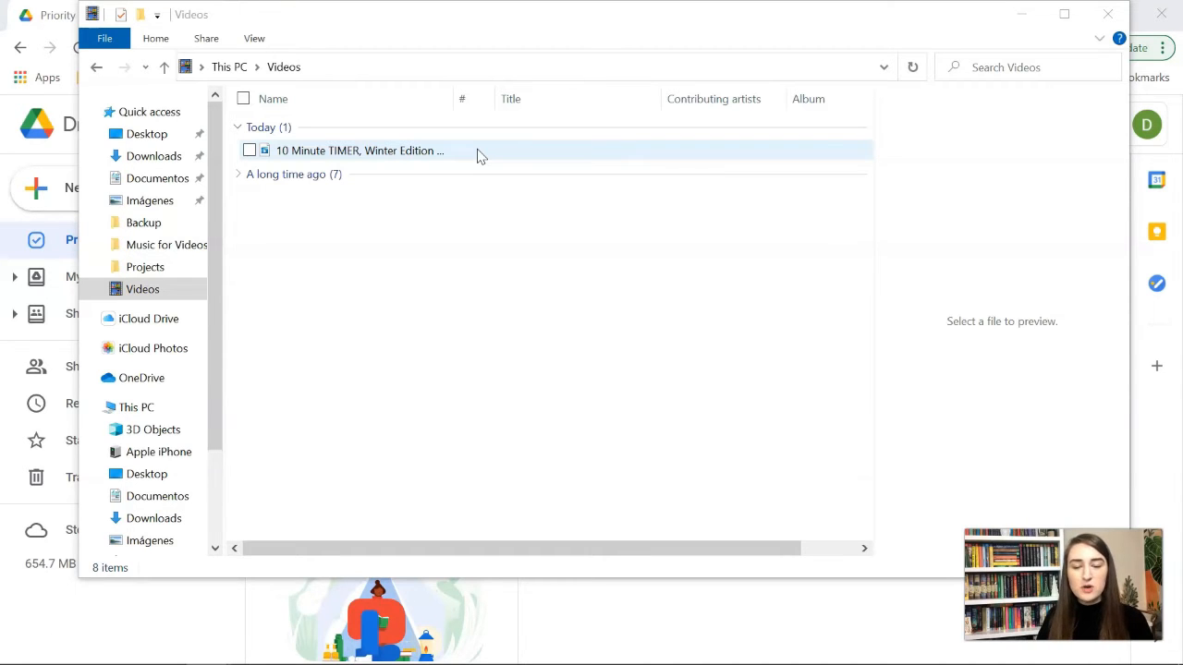
click(422, 153)
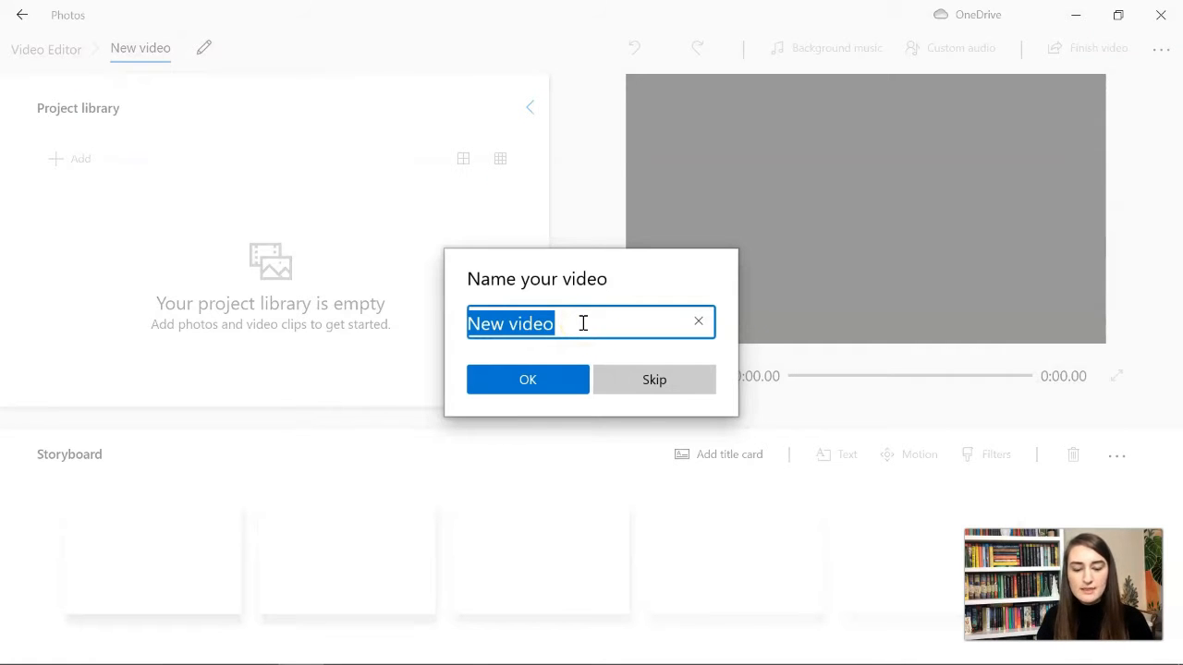
- Name the new video project "Lesson Part 1"
text(Lesson Pa)
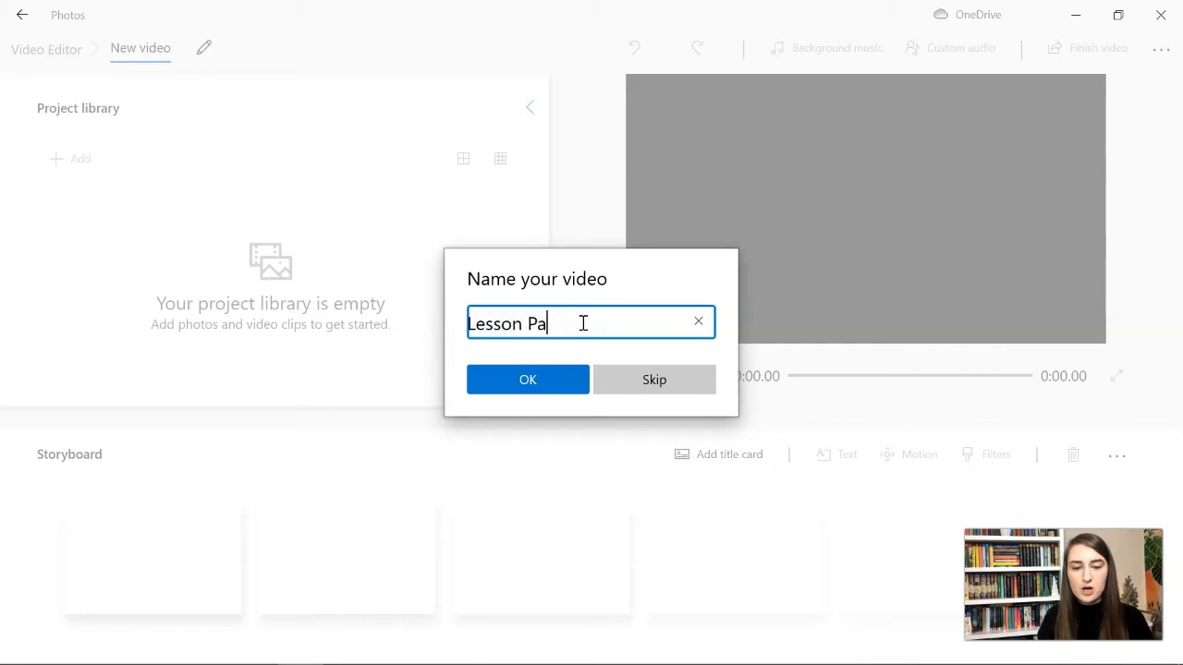
text(rt 1)
key(BackSpace)
key(Return)
- Import the 10-minute timer video from this PC into the project library and place it in the storyboard
click(70, 171)
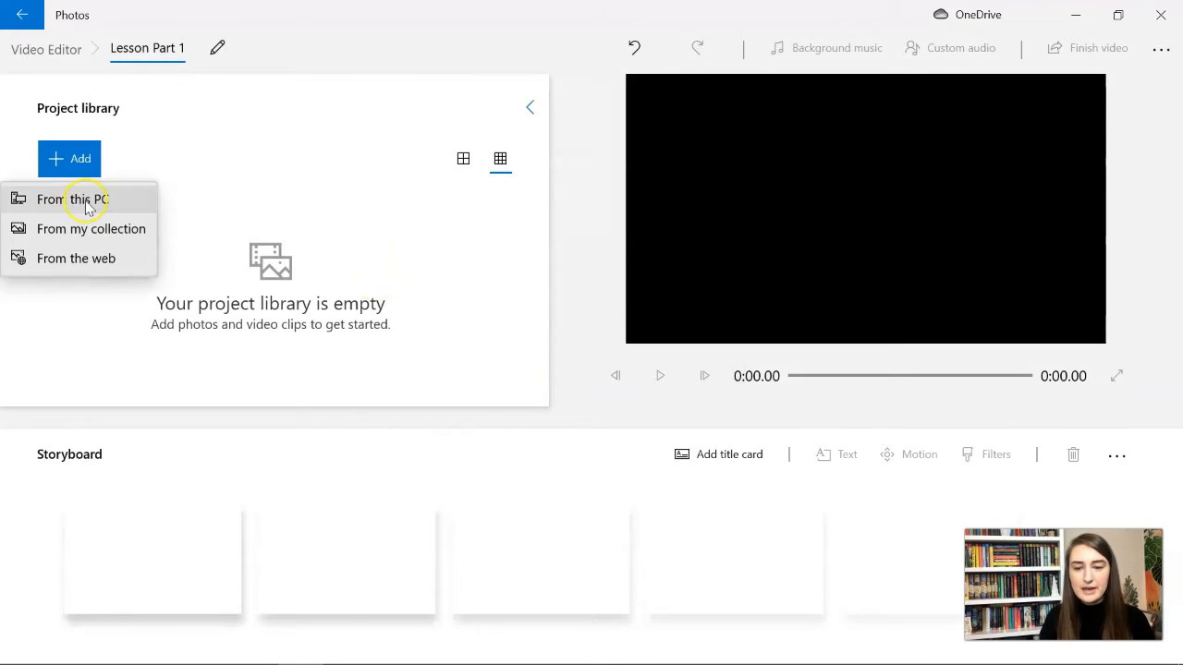
click(85, 205)
click(231, 253)
click(435, 414)
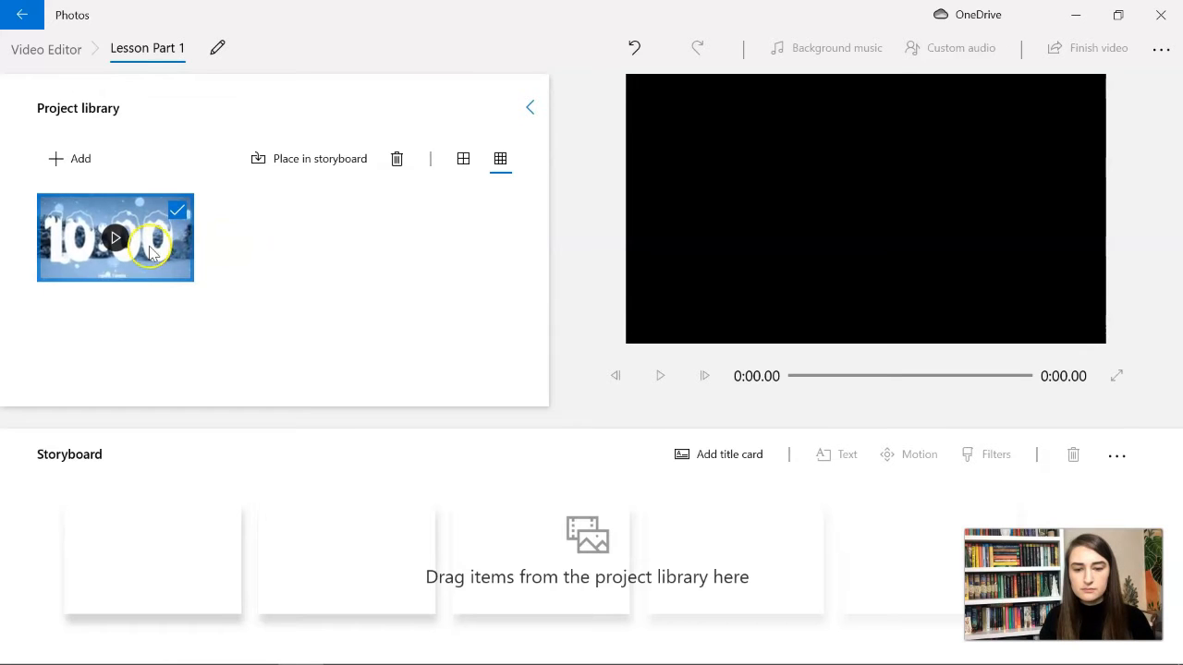
drag(150, 252, 205, 552)
click(264, 323)
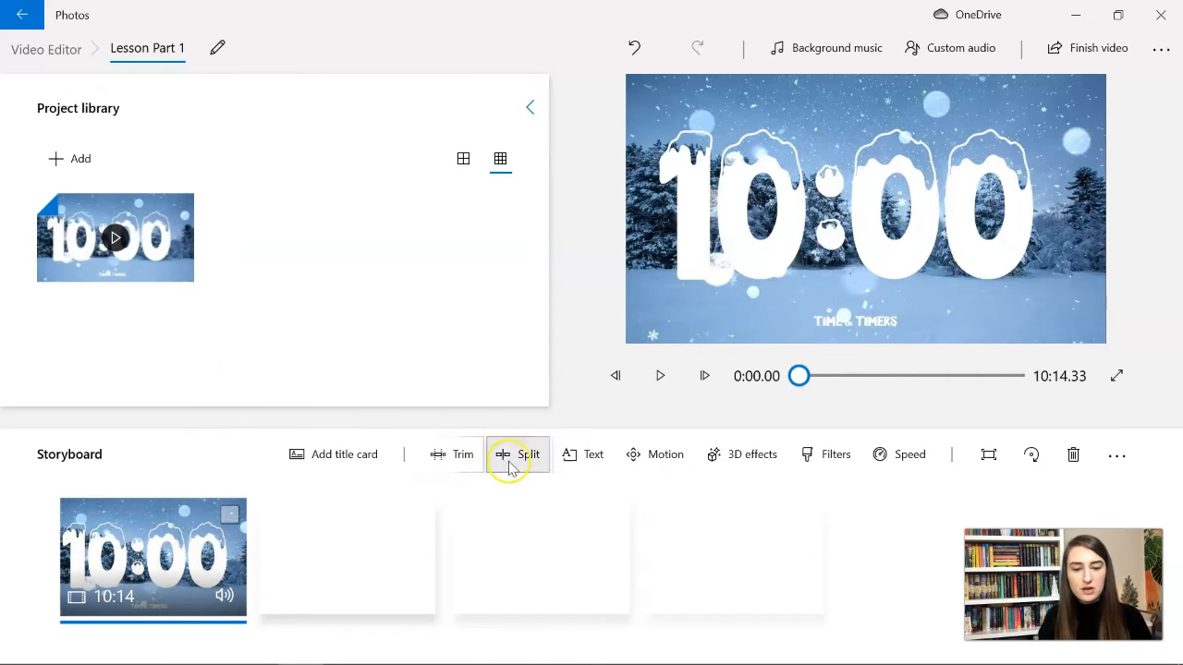
- Trim the end of the storyboard clip so that only the first 1:58.10 remains
click(463, 455)
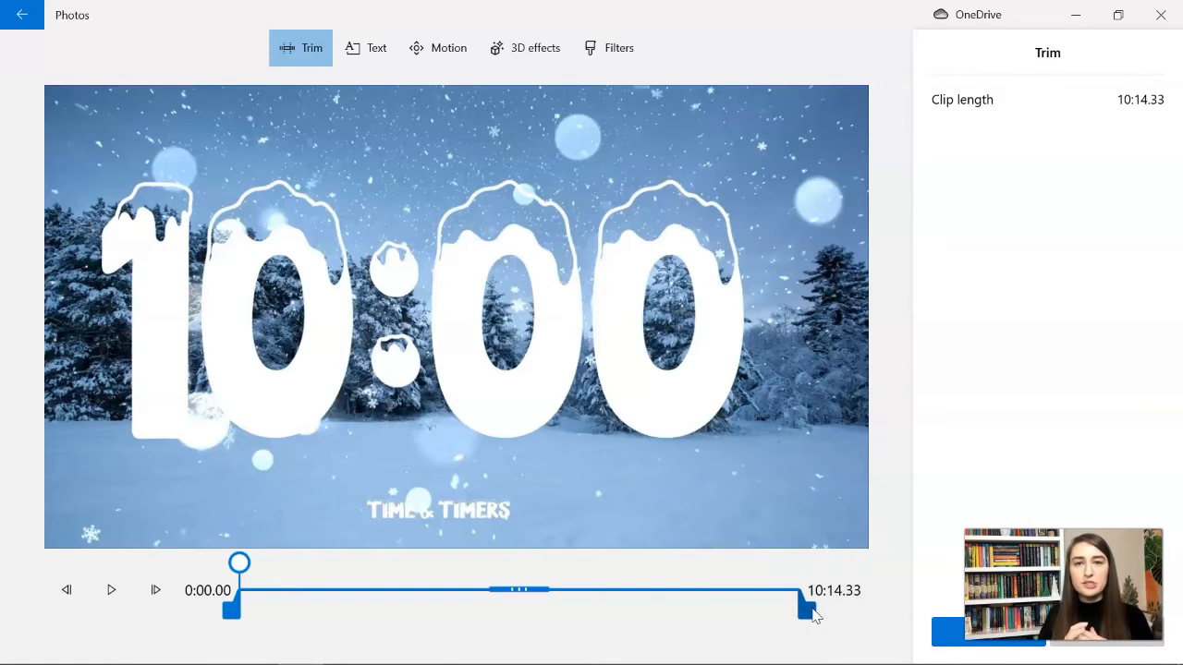
drag(813, 614, 356, 610)
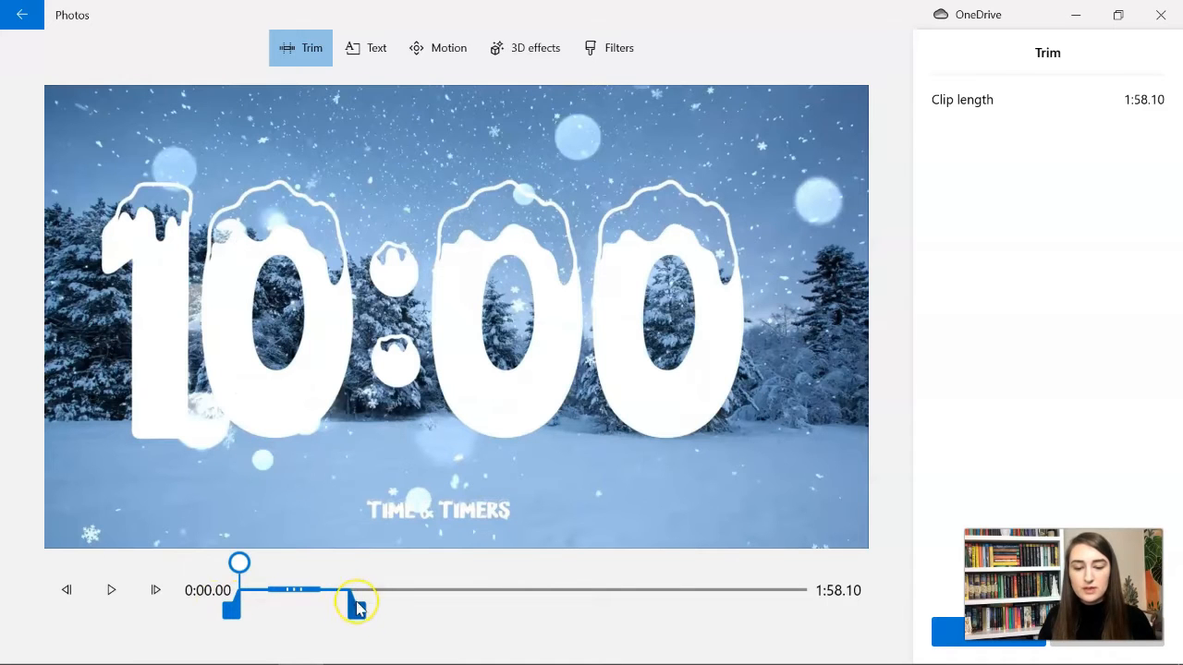
click(942, 634)
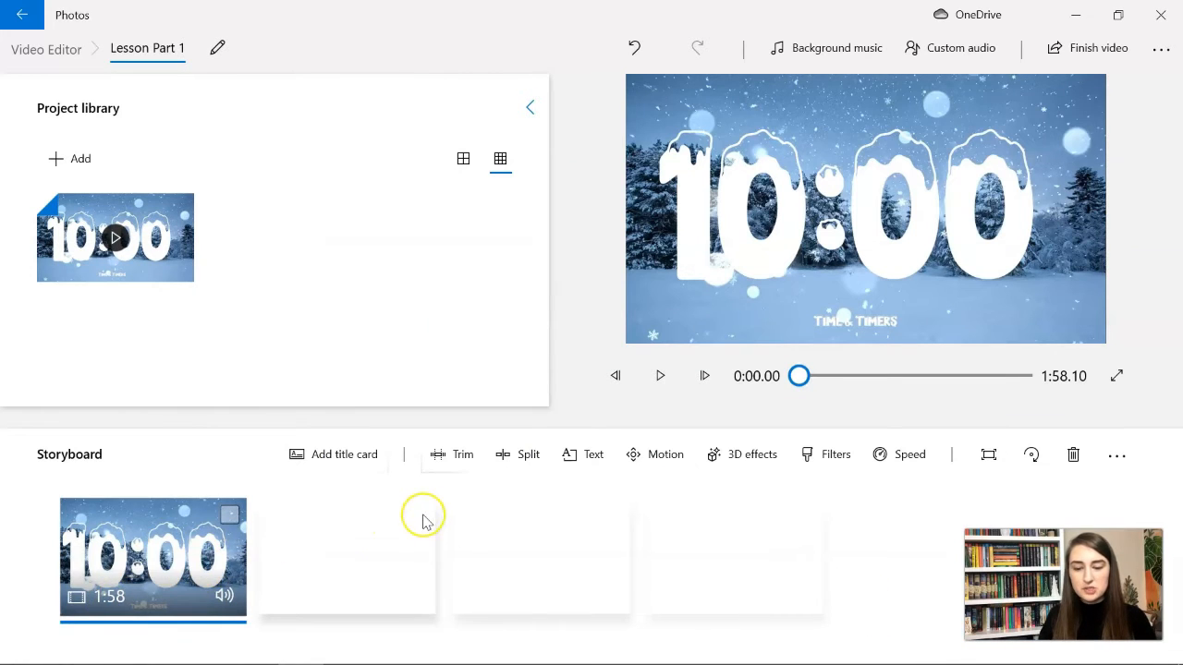
- Finish and export the trimmed Lesson Part 1 video in High 1080p quality
click(1074, 53)
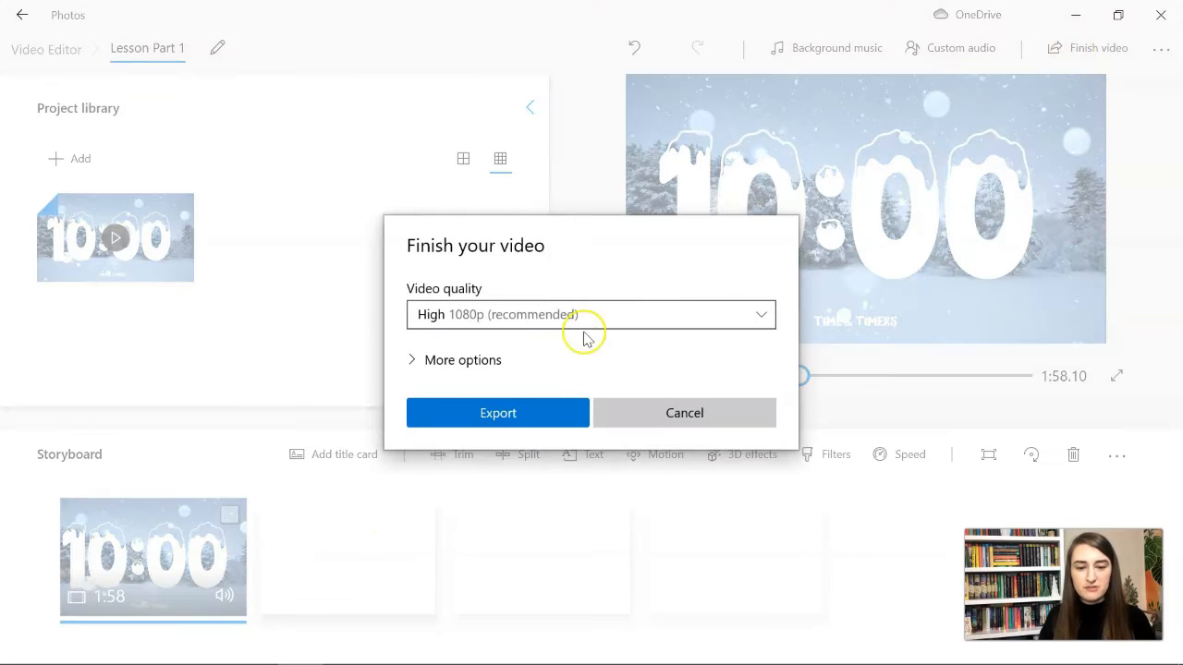
click(524, 417)
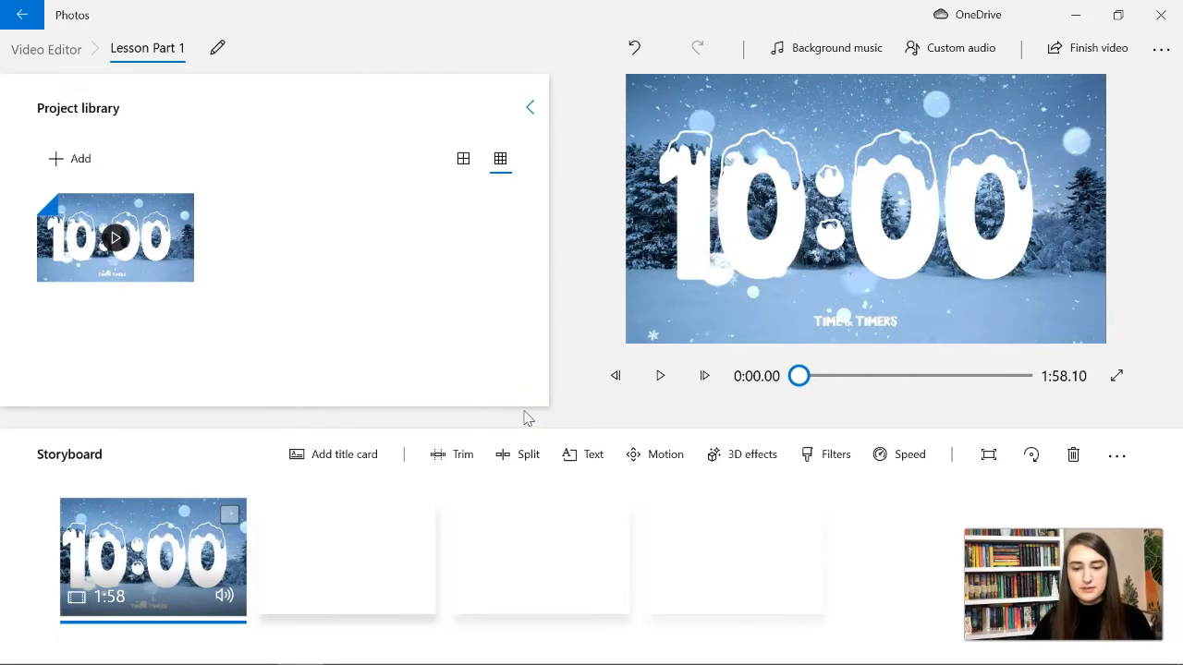
click(447, 412)
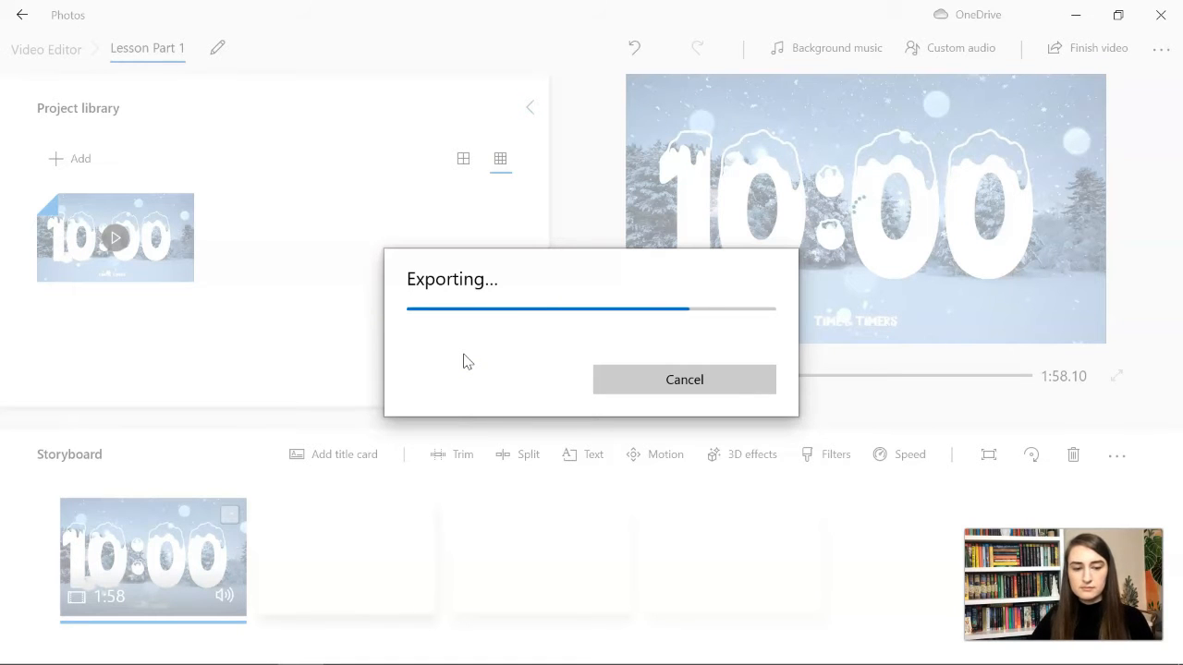
click(461, 329)
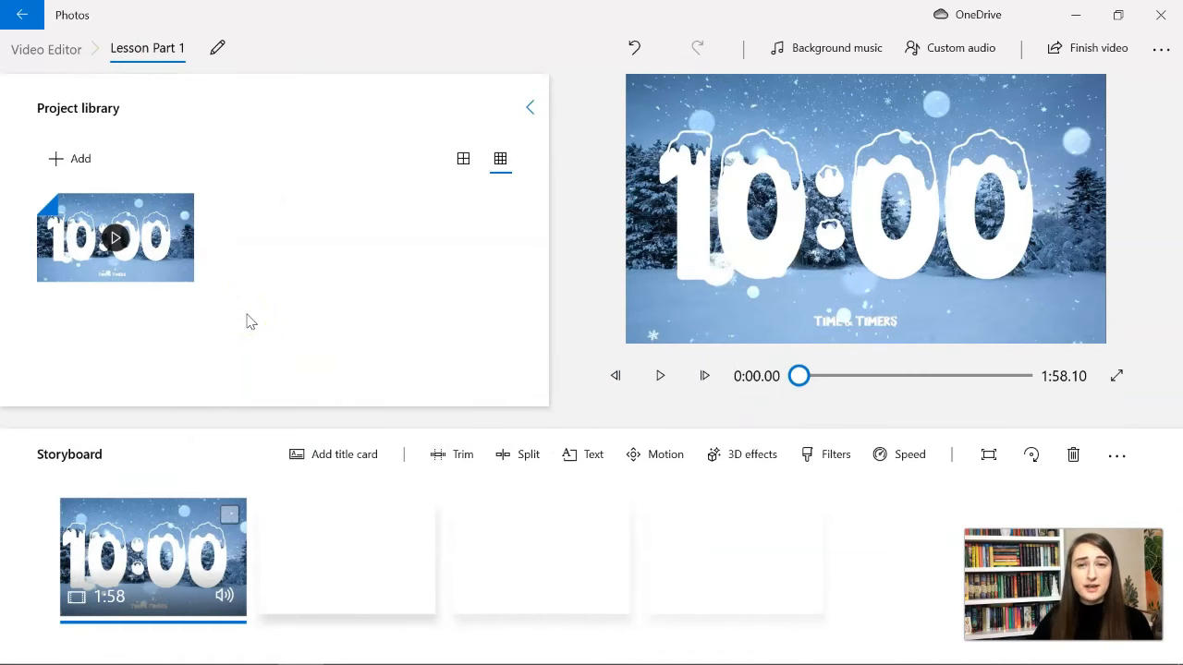
click(282, 297)
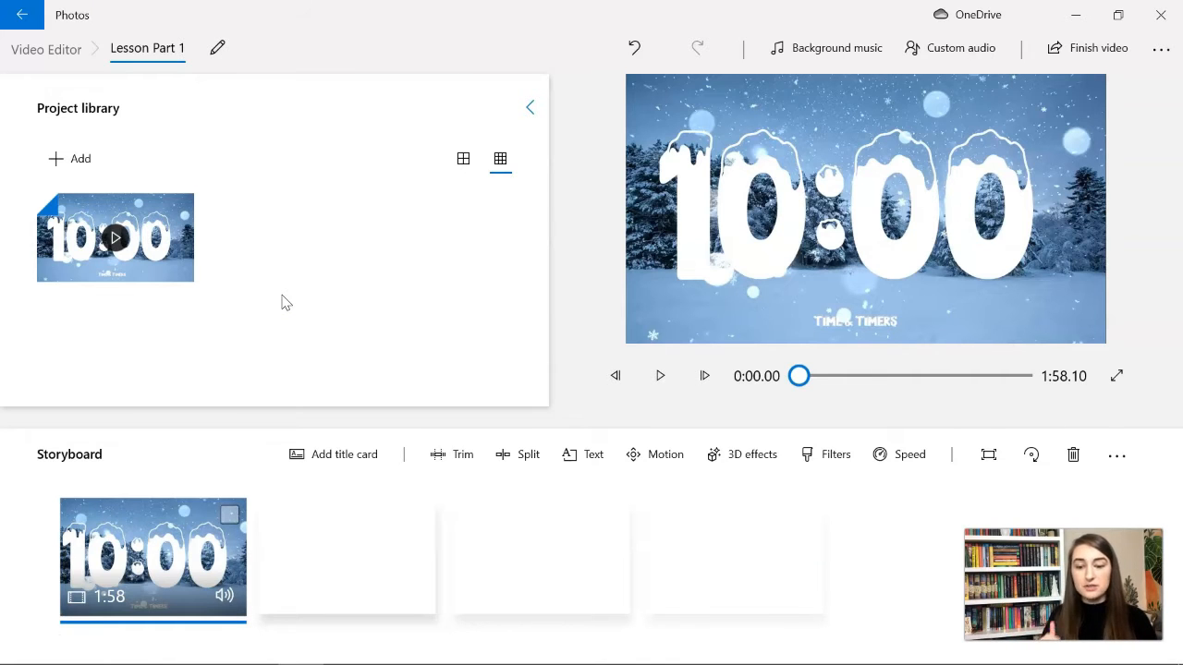
- Rename the video project as "Lesson Part 2"
click(179, 47)
click(179, 47)
key(BackSpace)
text(2)
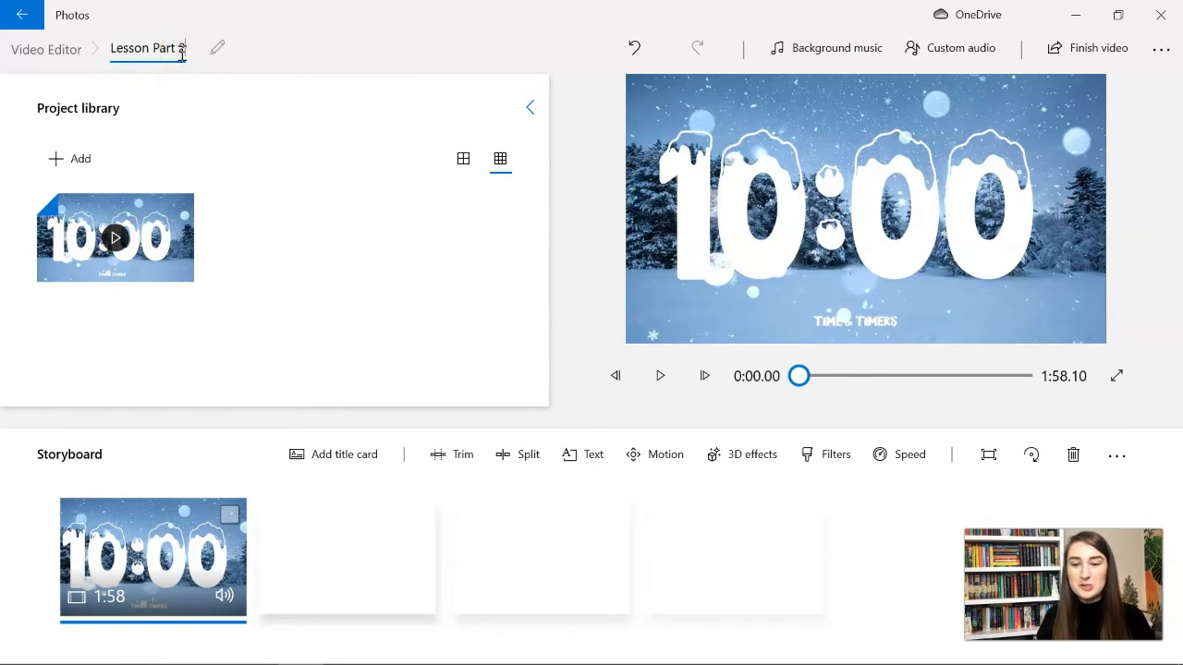
click(332, 286)
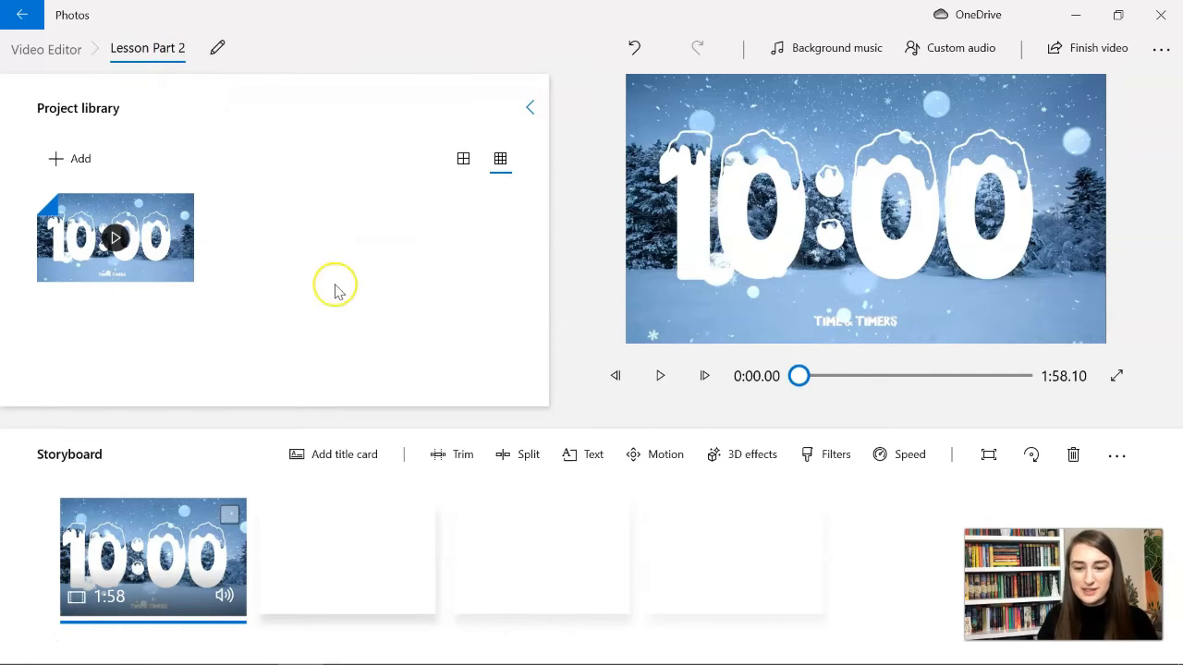
- Shift the clip's trim range to the section right after the first part and export it in High 1080p quality
click(462, 462)
drag(276, 591, 375, 599)
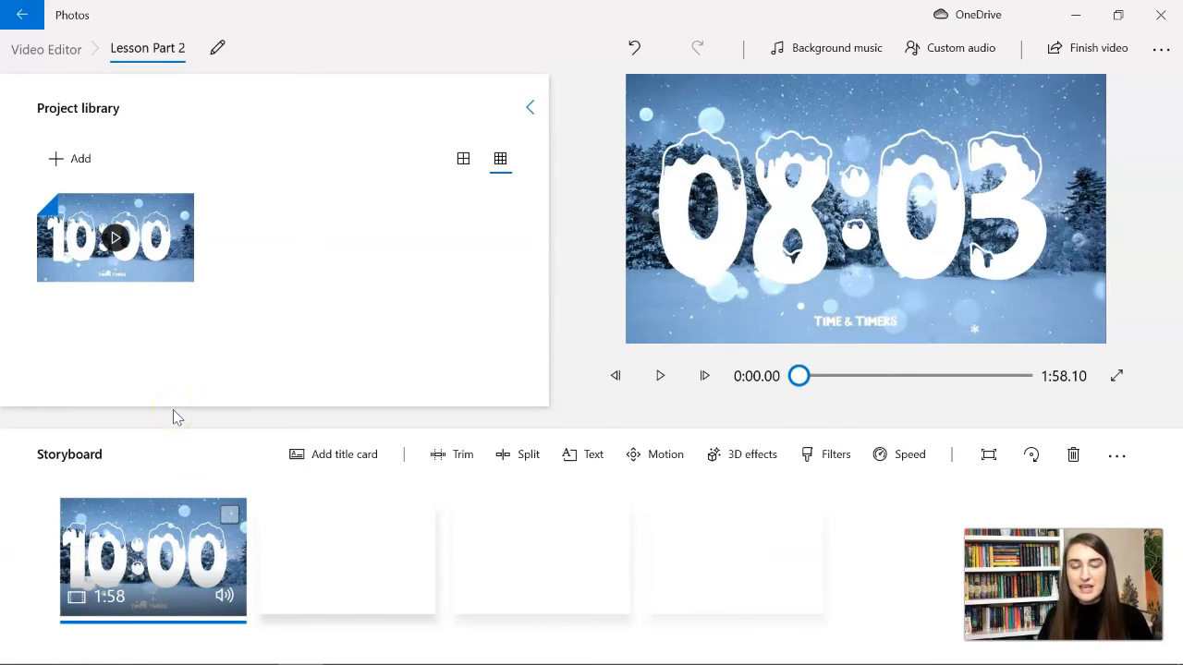
click(1088, 59)
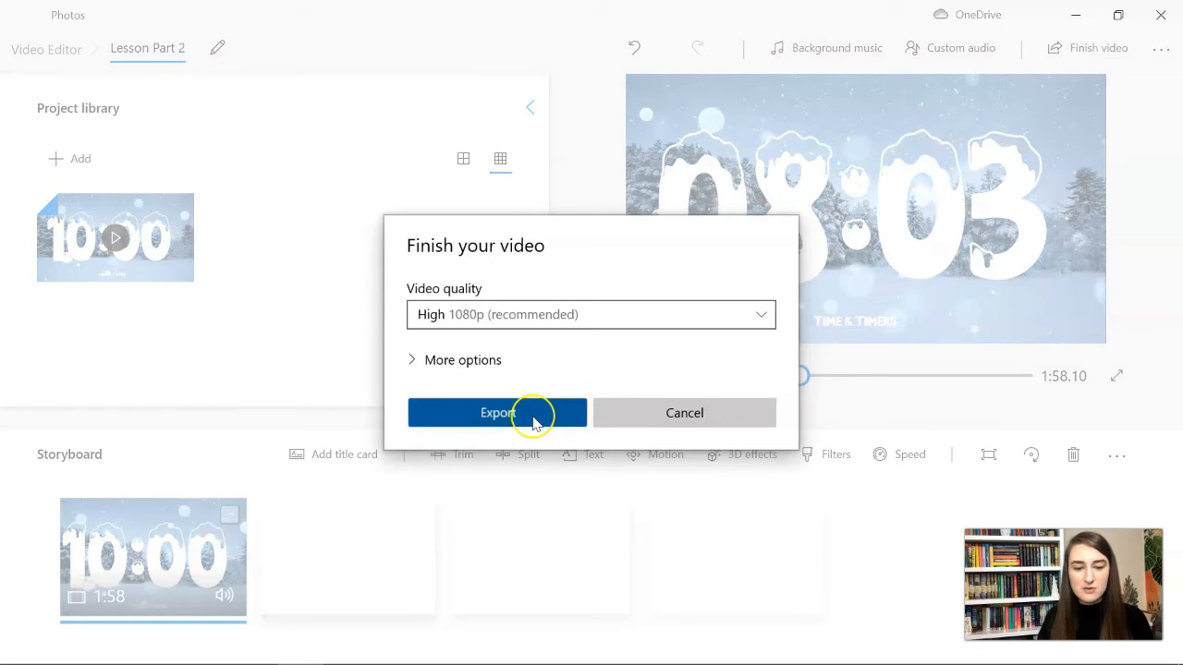
click(533, 412)
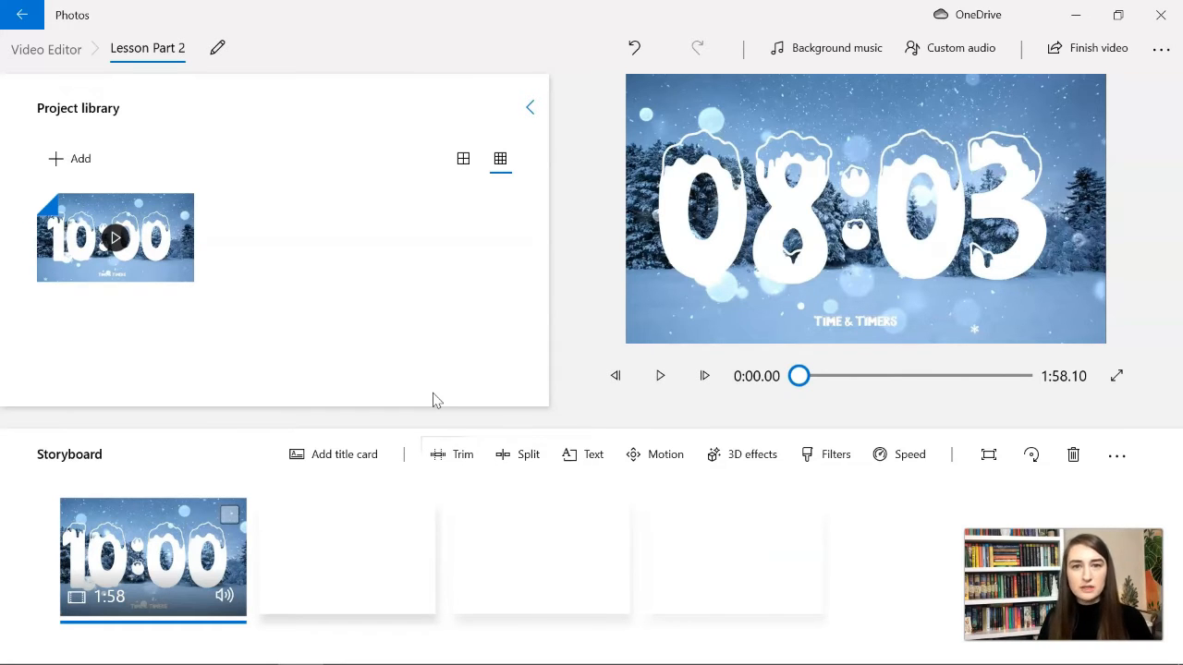
click(427, 325)
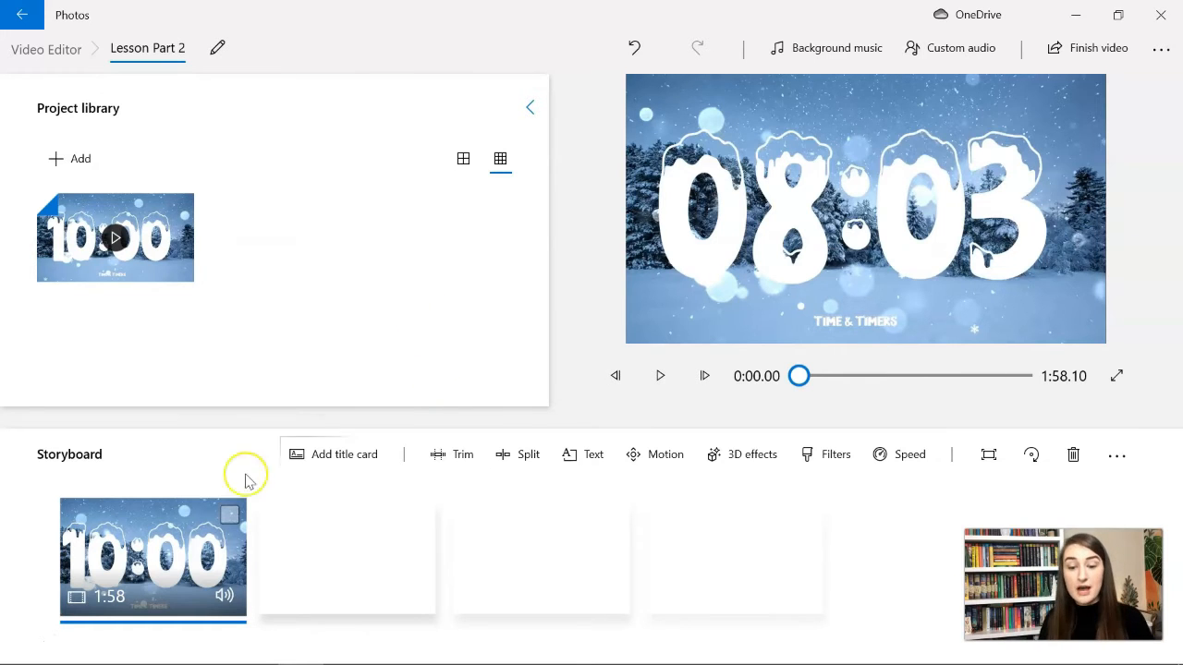
- Switch to Google Drive in the browser, create a blank Google Form and title it "Lesson!"
click(150, 661)
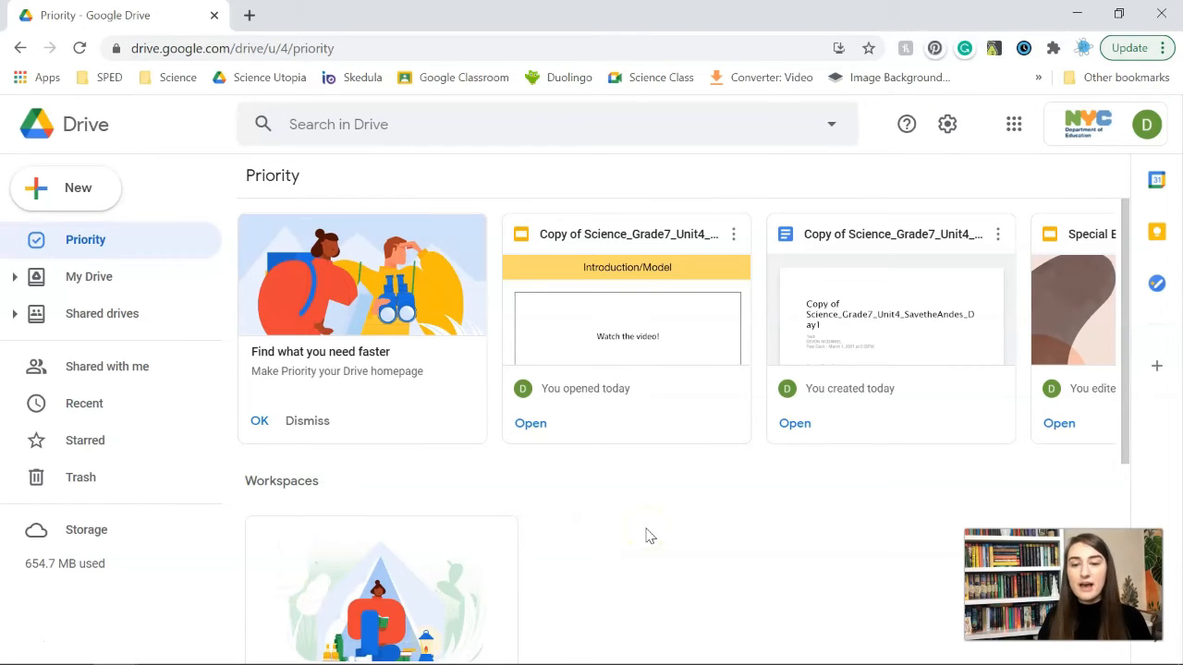
click(71, 194)
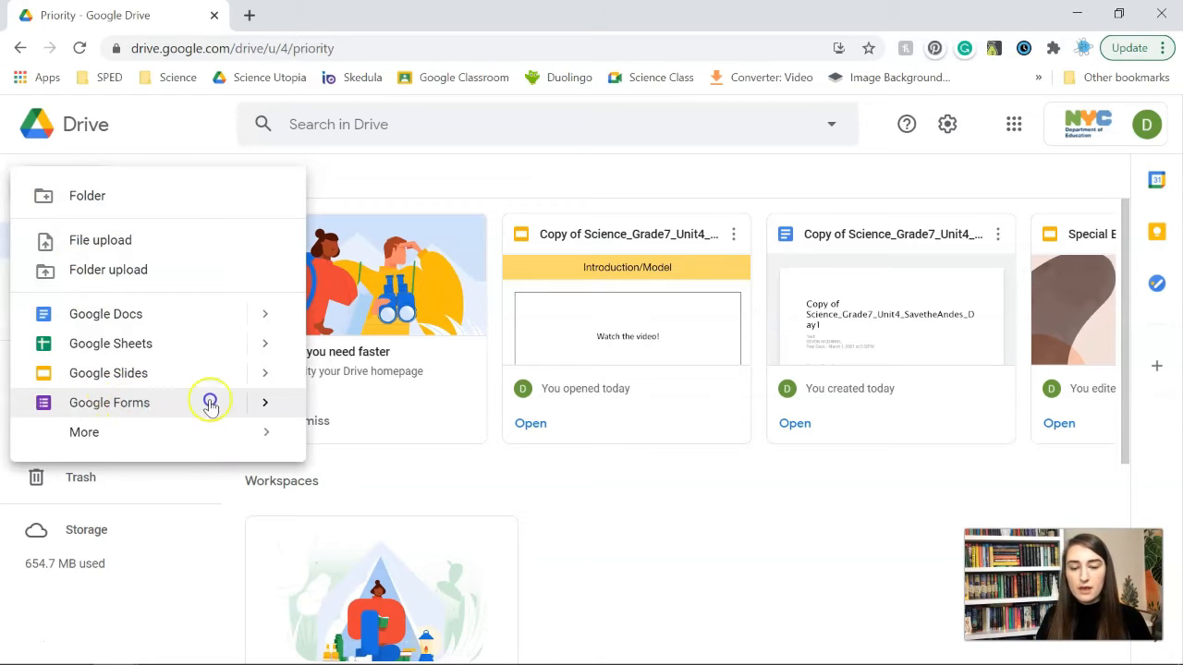
click(271, 405)
click(367, 419)
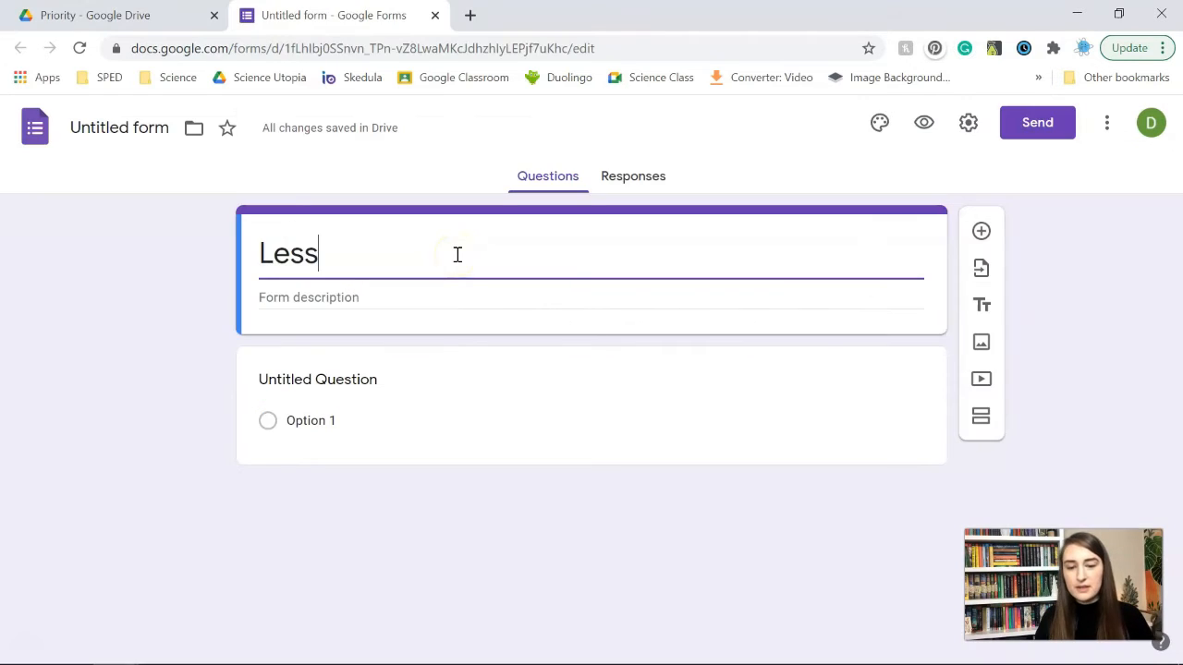
text(on!)
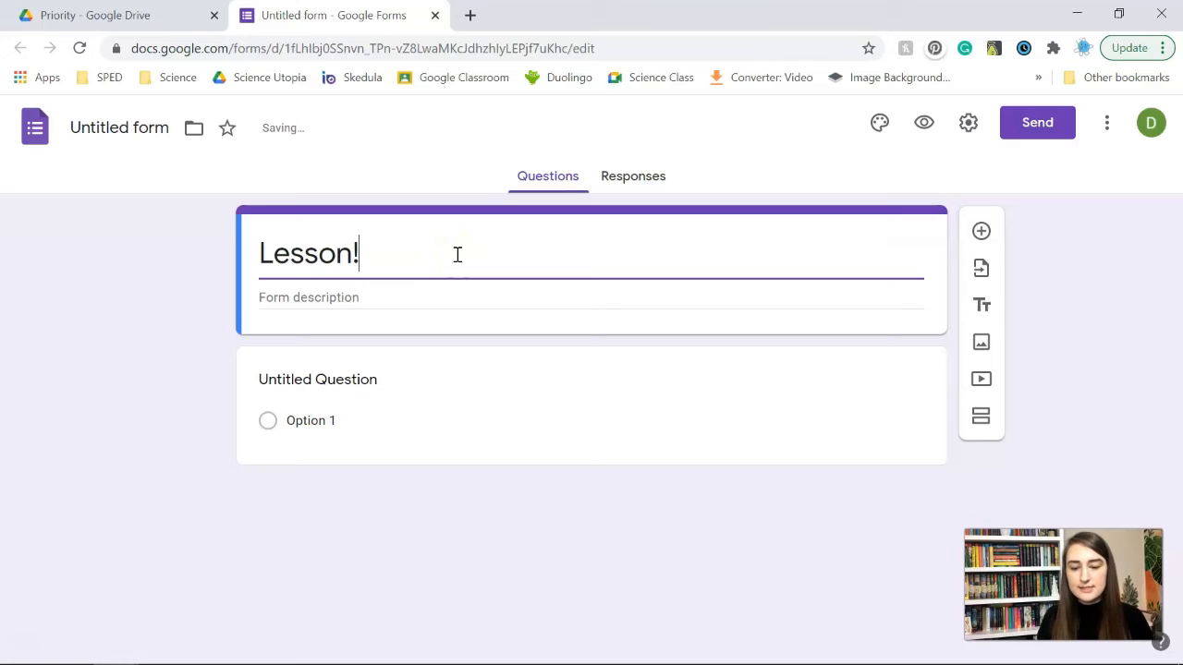
click(100, 129)
- Open the video selection dialog for adding a video to the form
click(327, 383)
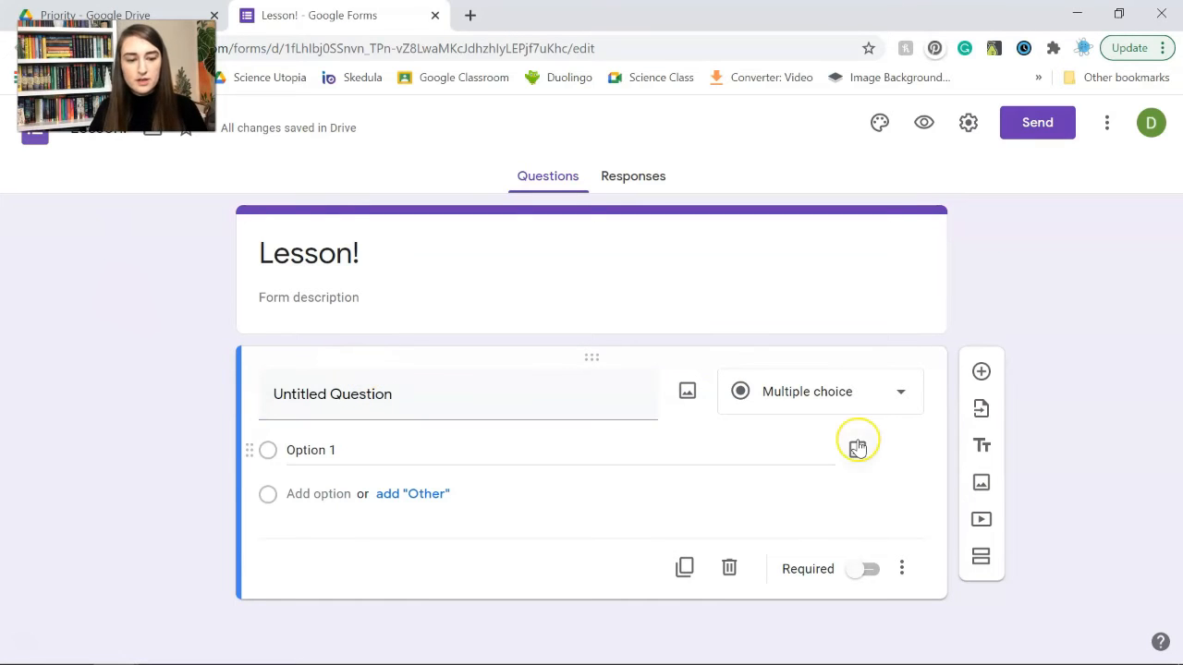
click(983, 520)
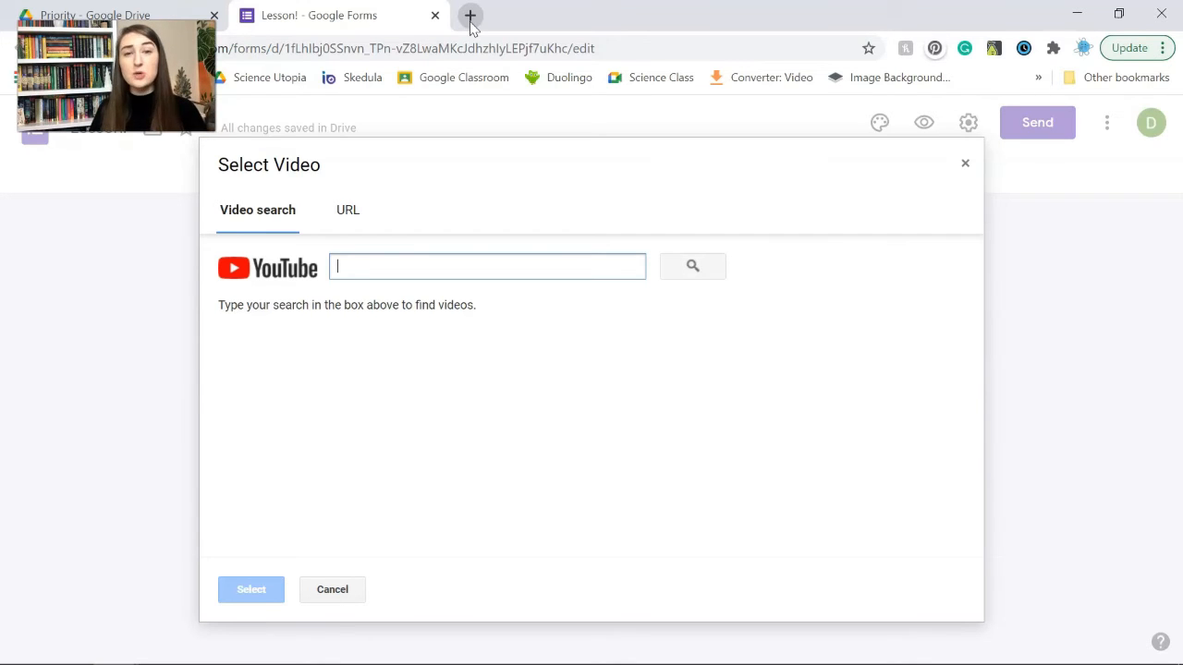
- Open YouTube in a new browser tab and upload the Lesson Part 1 video from the Videos folder
click(469, 15)
text(you)
key(Return)
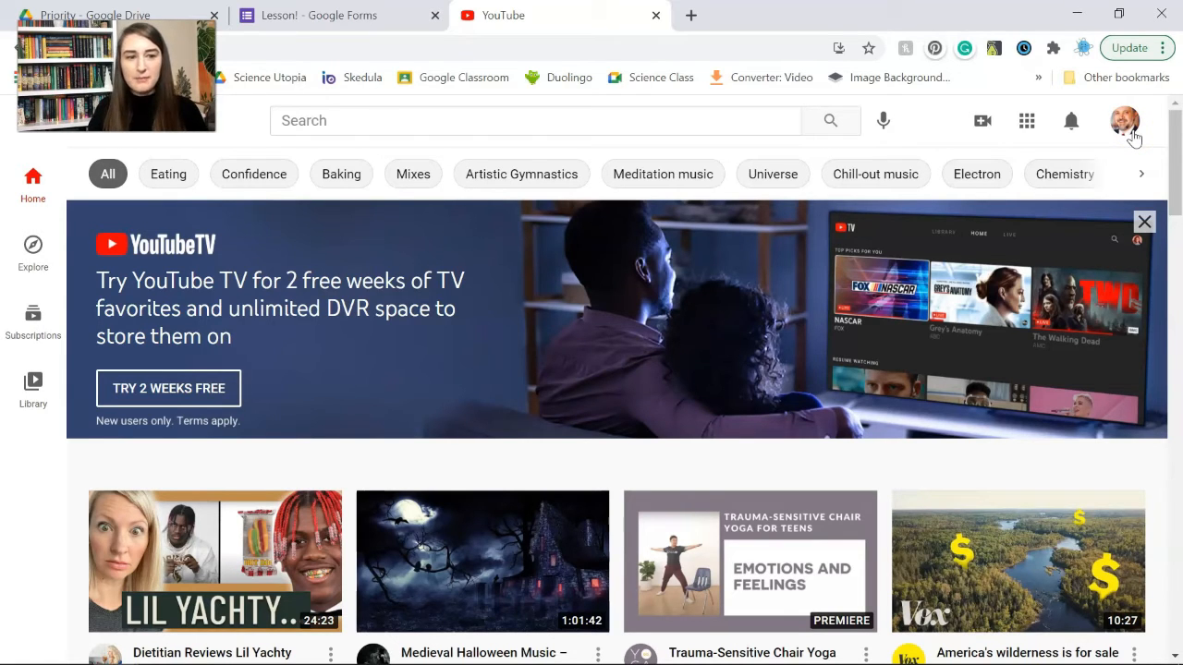
click(981, 130)
click(1030, 167)
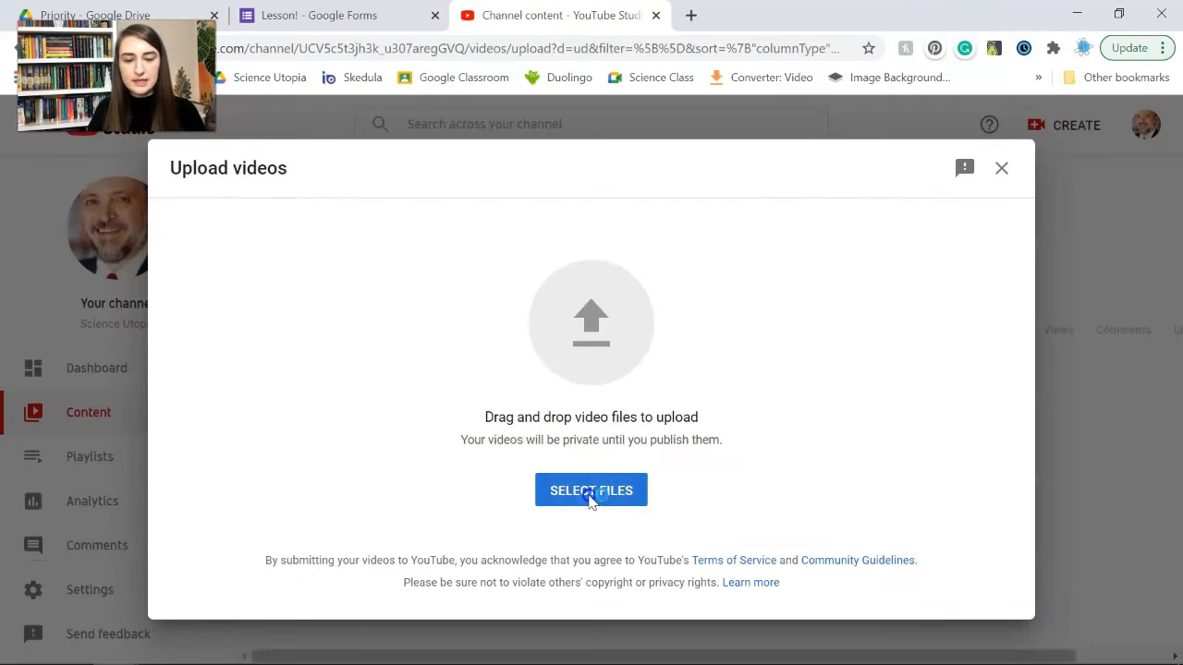
click(591, 490)
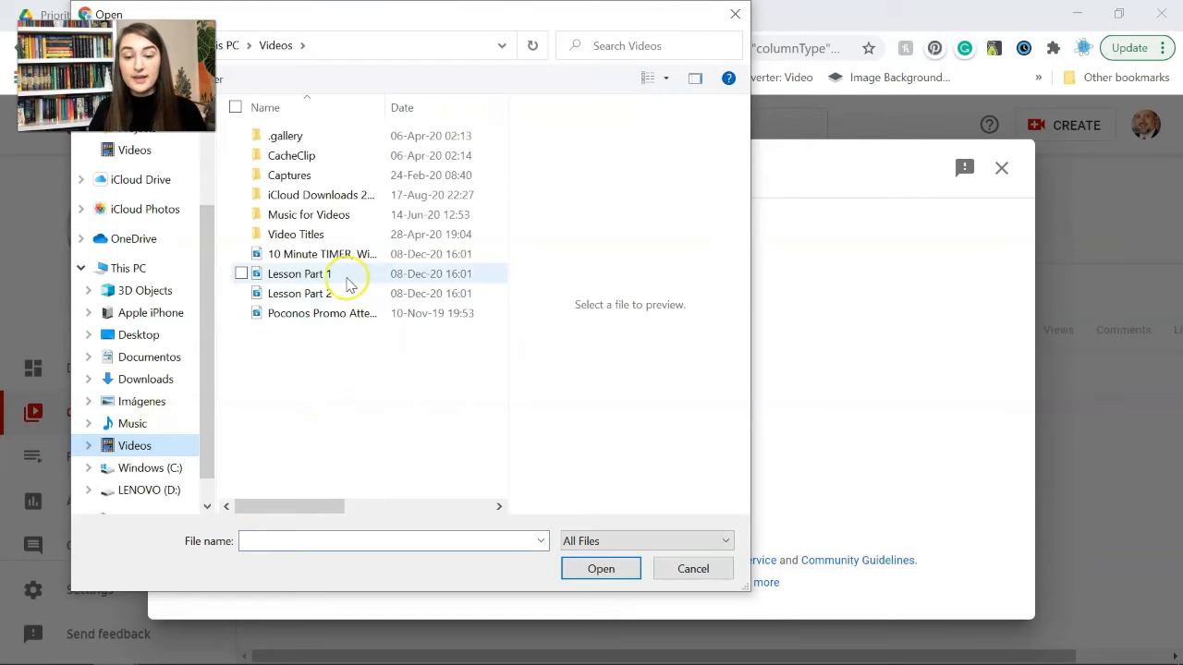
click(336, 277)
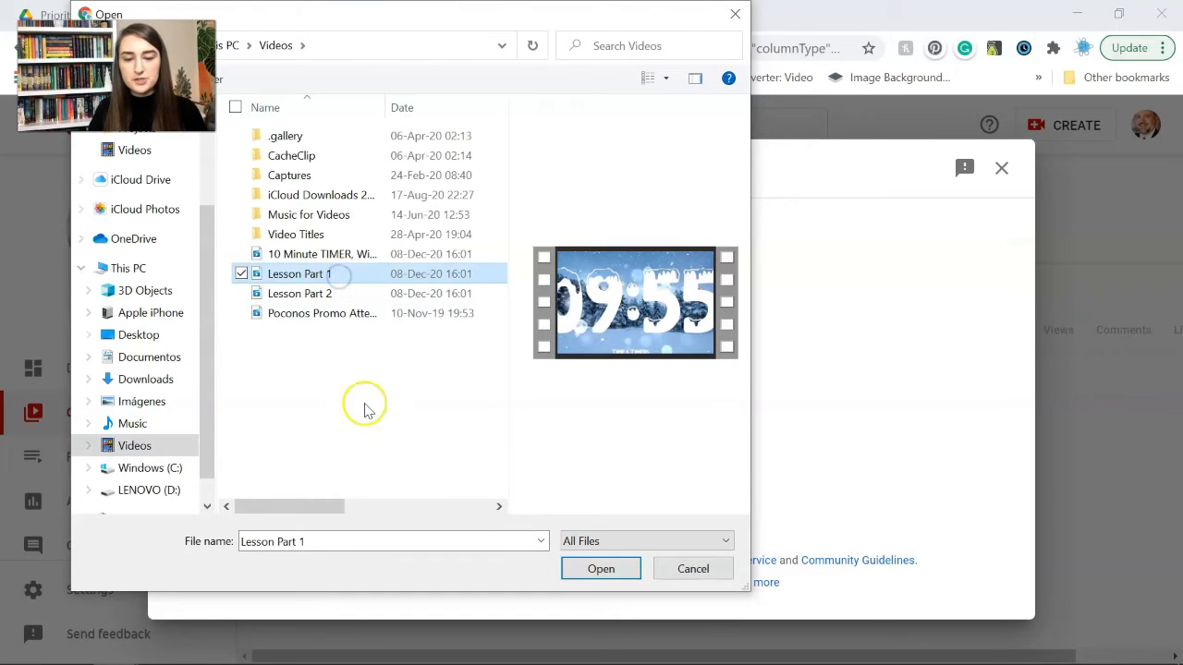
click(599, 569)
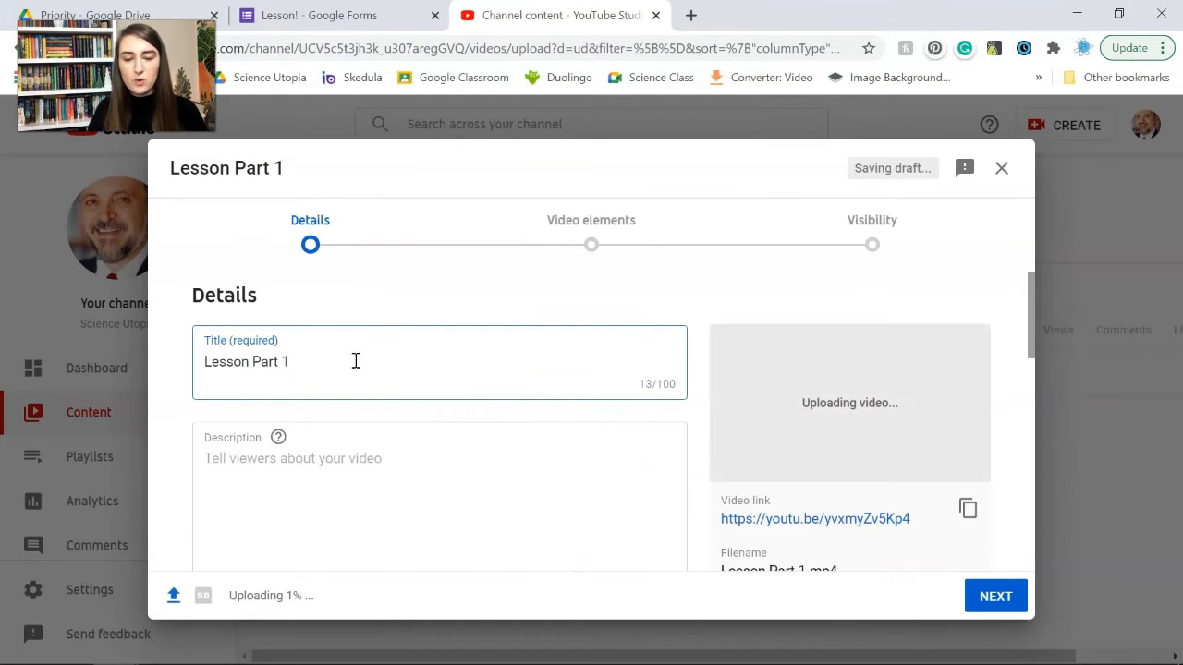
- Review Lesson Part 1's details with the made-for-kids audience kept, expand the age restriction options, and advance to the Visibility stage
scroll(626, 443, down, 3)
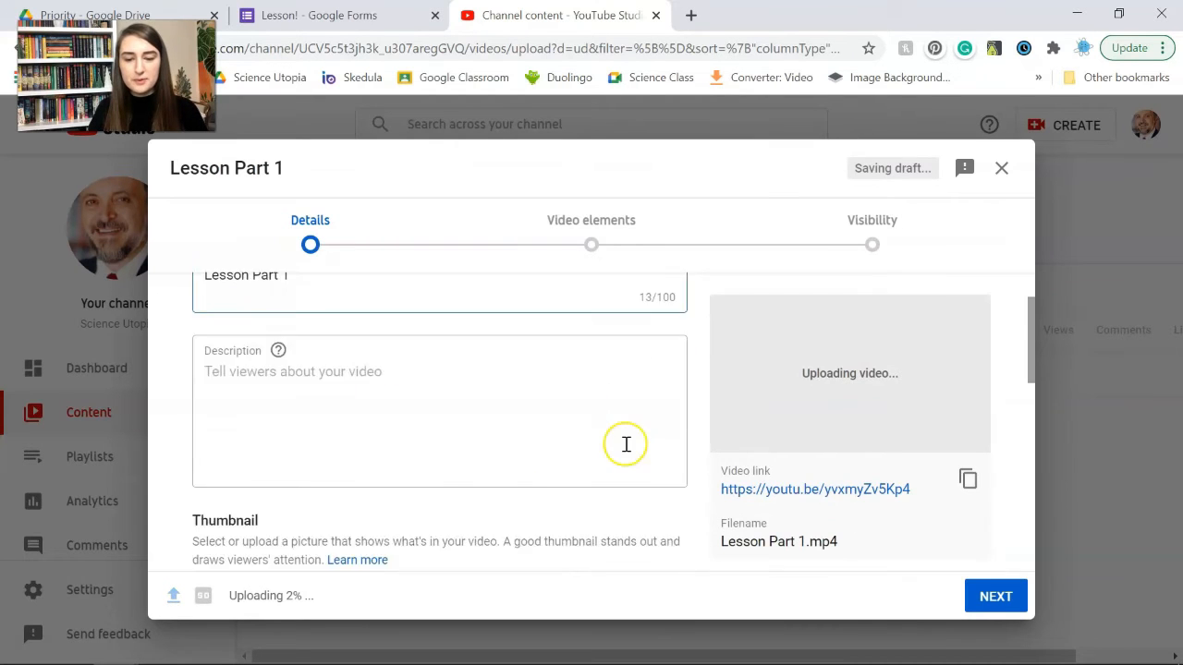
scroll(625, 451, down, 5)
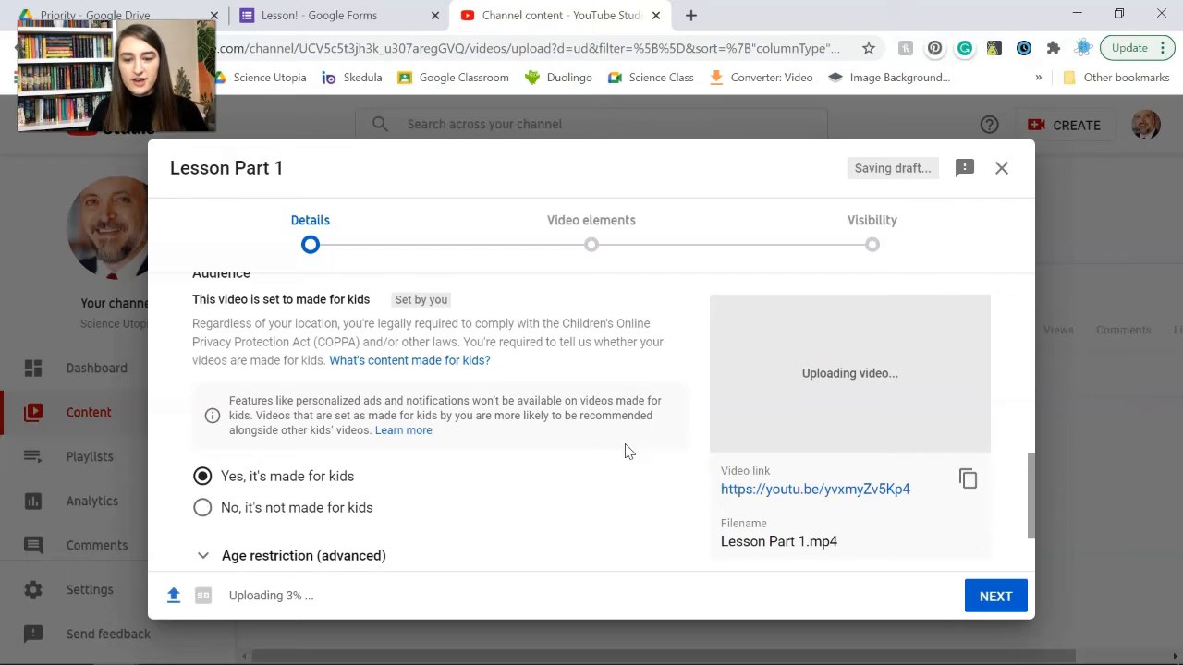
scroll(625, 451, down, 1)
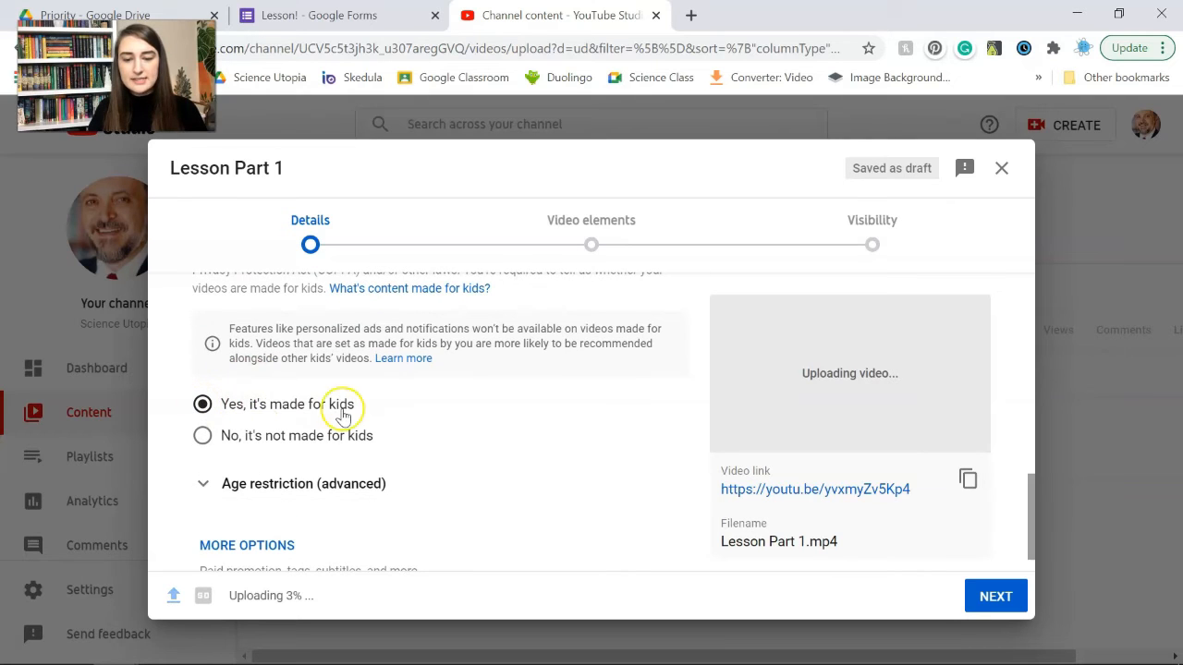
scroll(436, 473, down, 1)
click(311, 440)
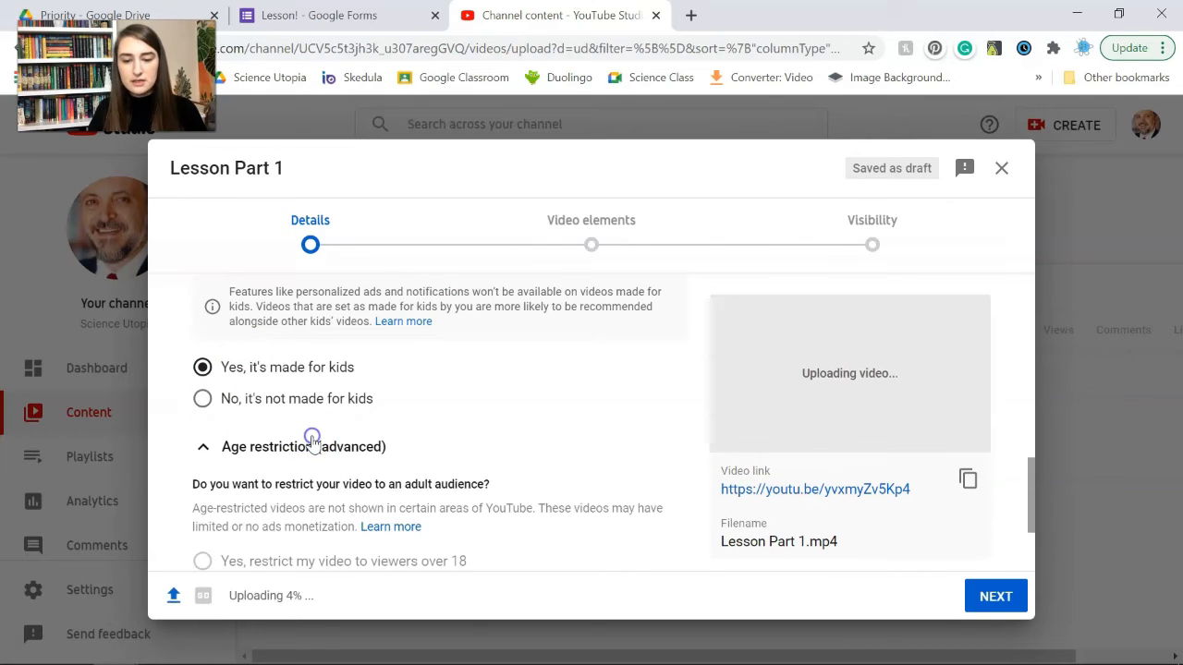
click(996, 598)
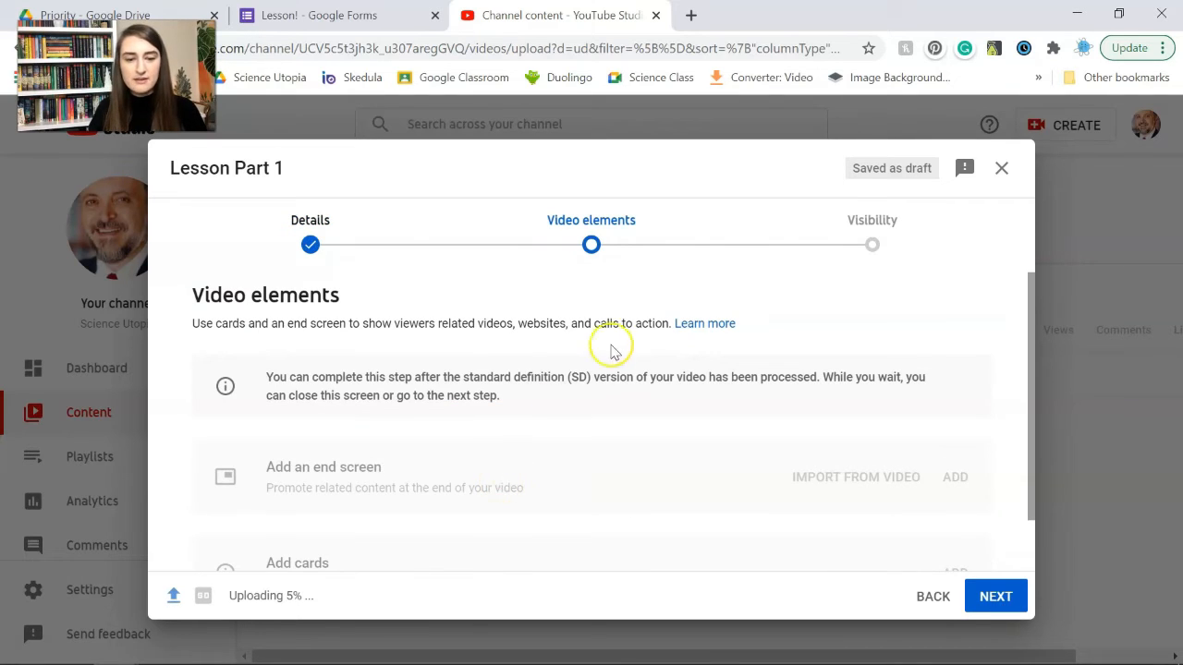
click(996, 597)
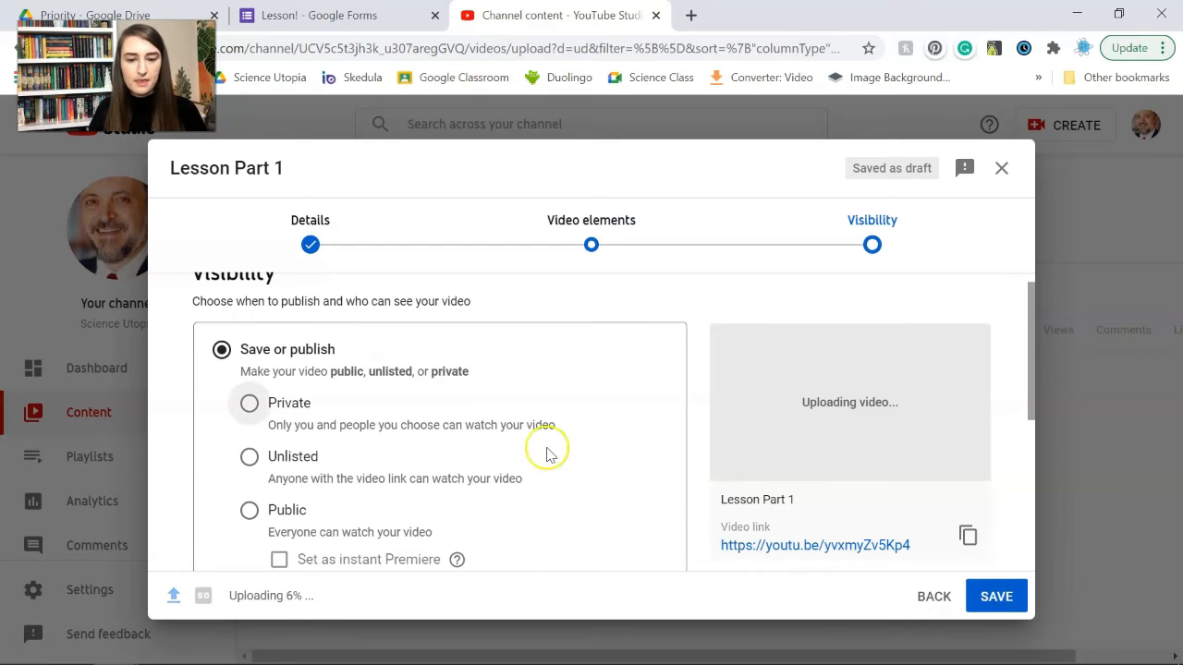
- Set Lesson Part 1's visibility to Unlisted, save it and dismiss the upload notice
scroll(351, 416, up, 1)
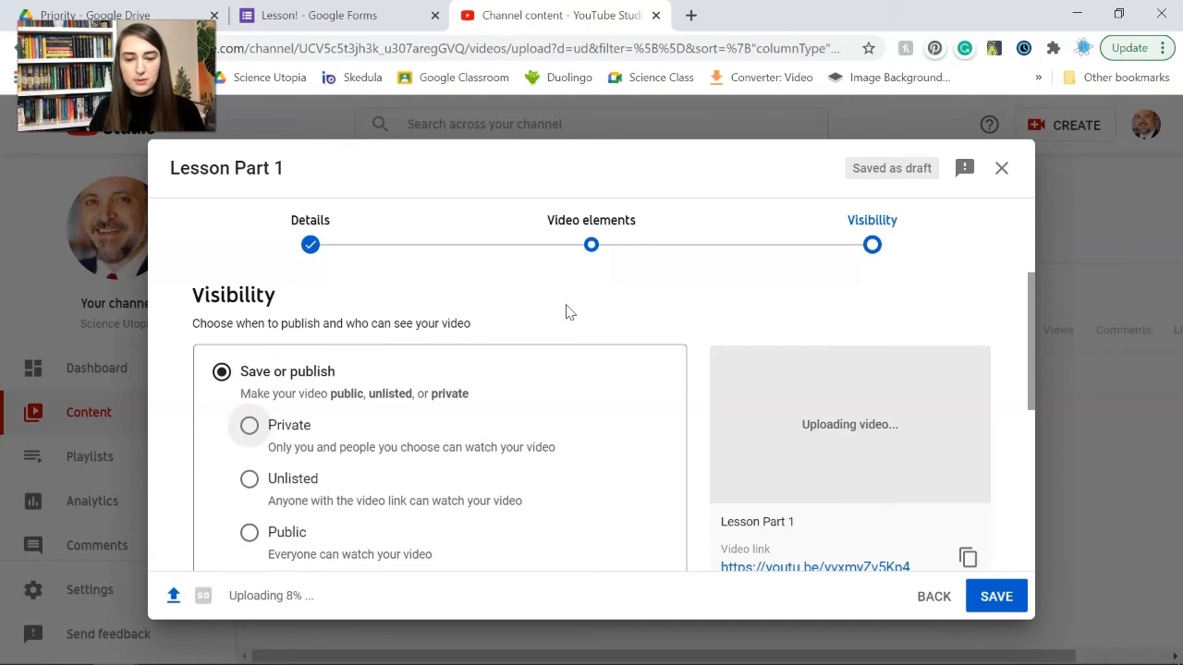
scroll(361, 396, down, 1)
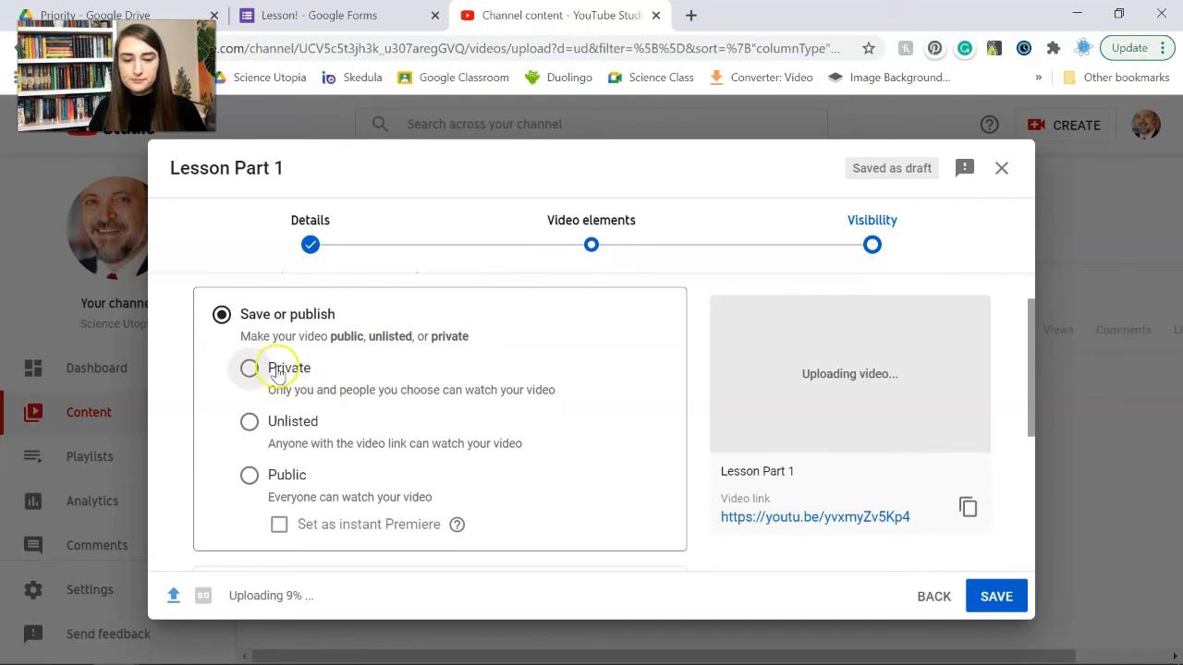
click(250, 422)
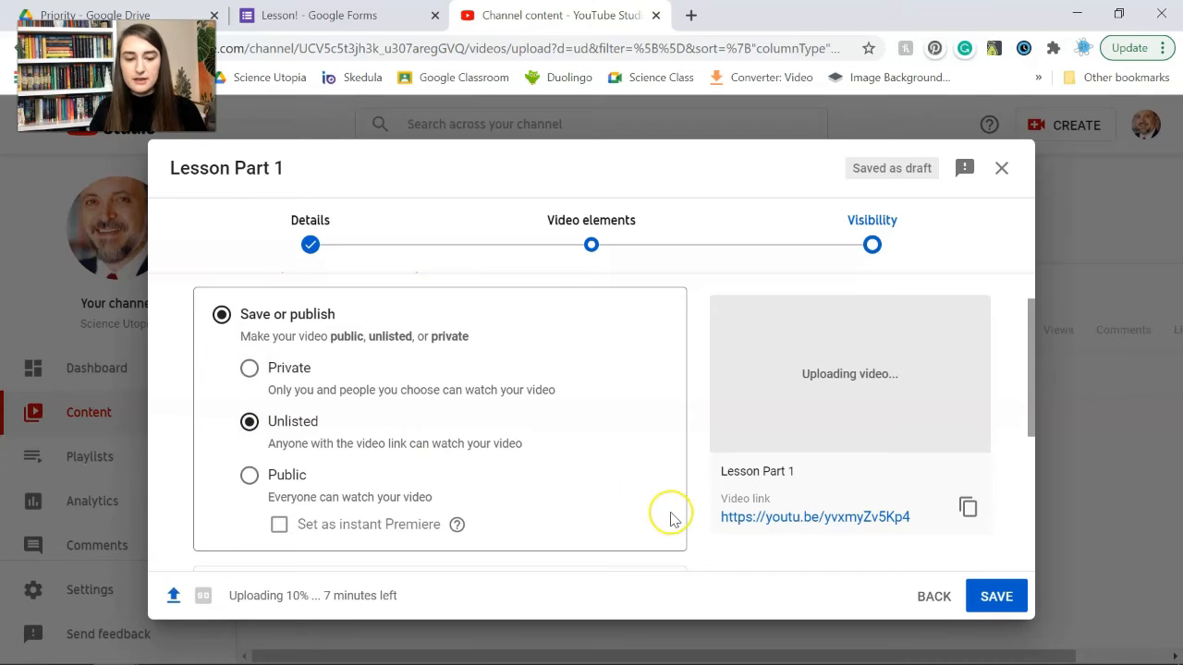
scroll(703, 518, down, 2)
scroll(702, 520, up, 1)
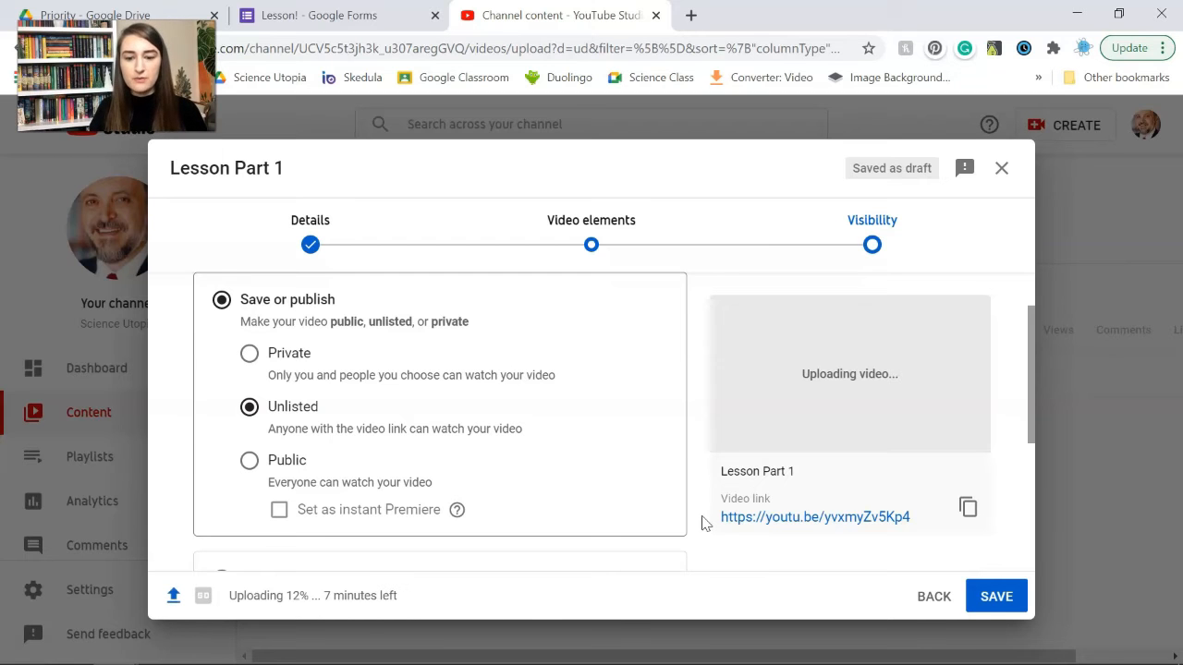
scroll(702, 520, up, 2)
click(966, 603)
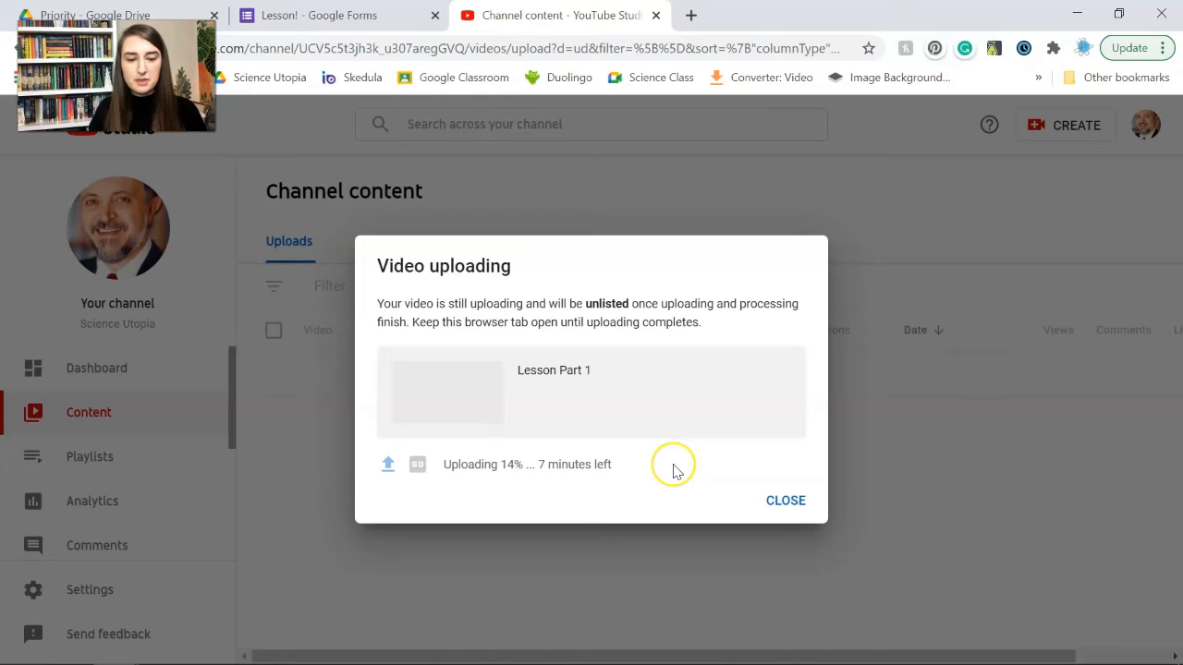
click(786, 502)
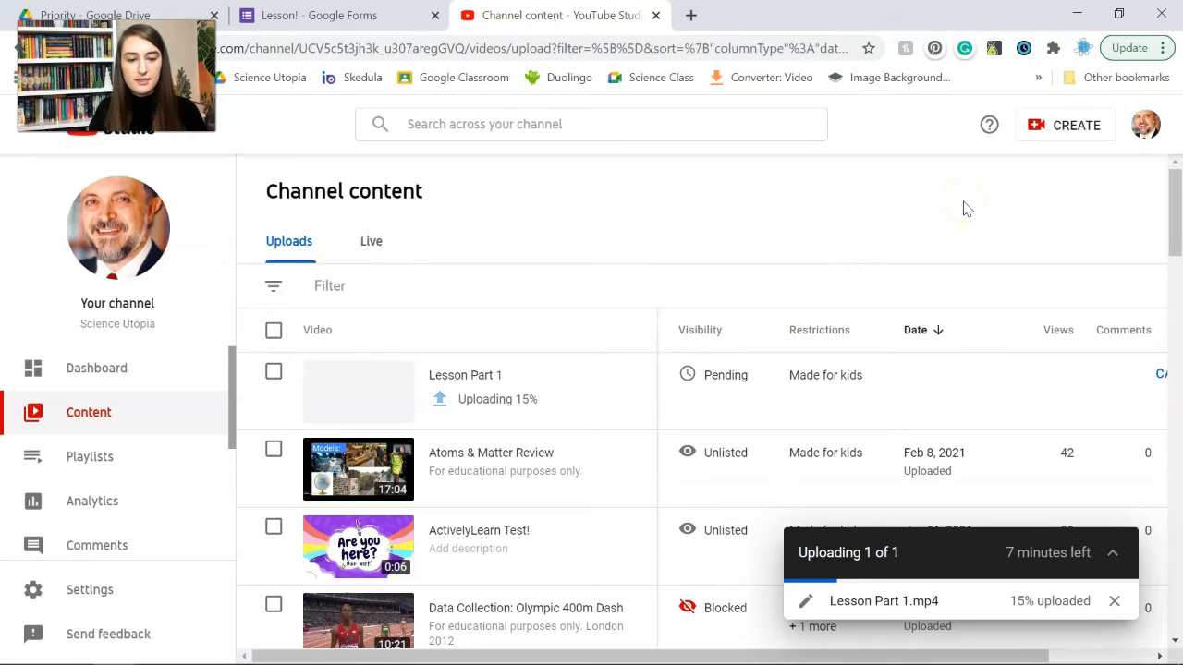
- Start another YouTube upload with the Lesson Part 2 video from the Videos folder
click(1037, 130)
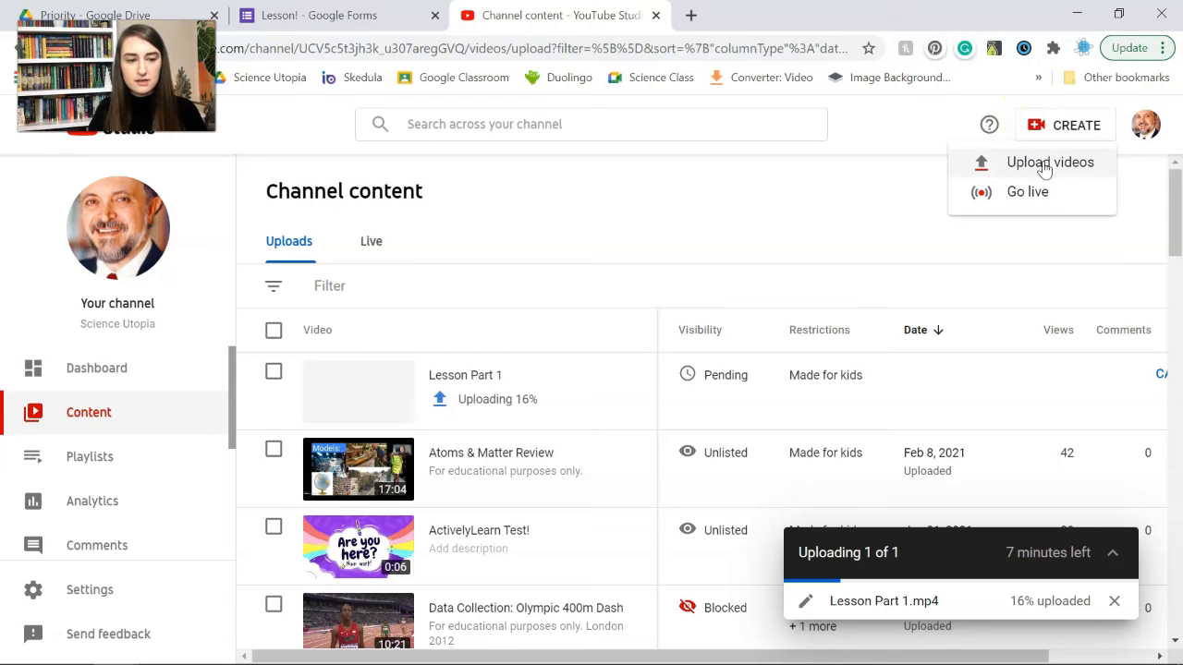
click(1043, 169)
click(584, 488)
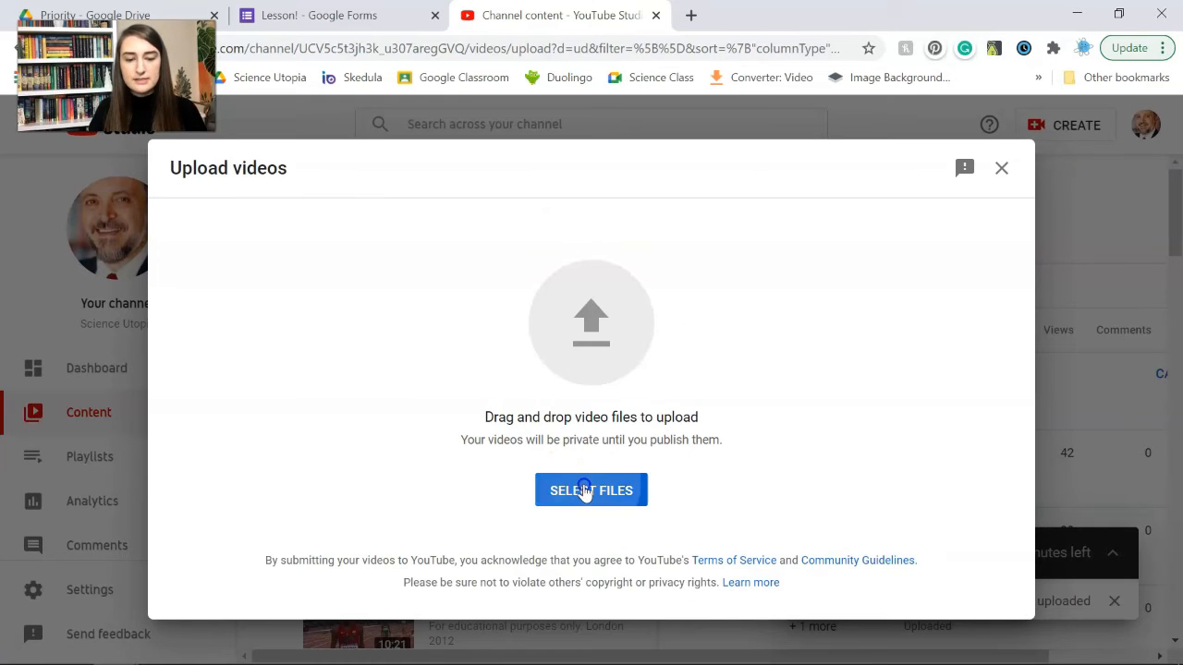
click(299, 292)
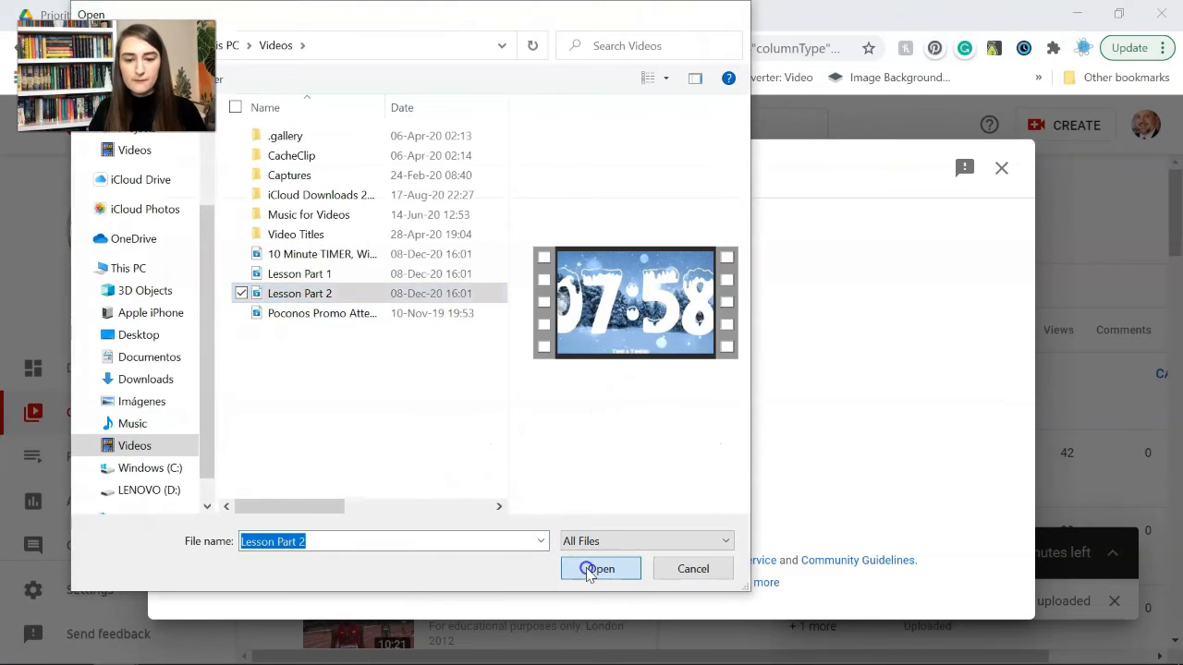
click(601, 567)
- Keep Lesson Part 2's default details, set its visibility to Unlisted, and save it, dismissing the upload notice
scroll(485, 393, down, 8)
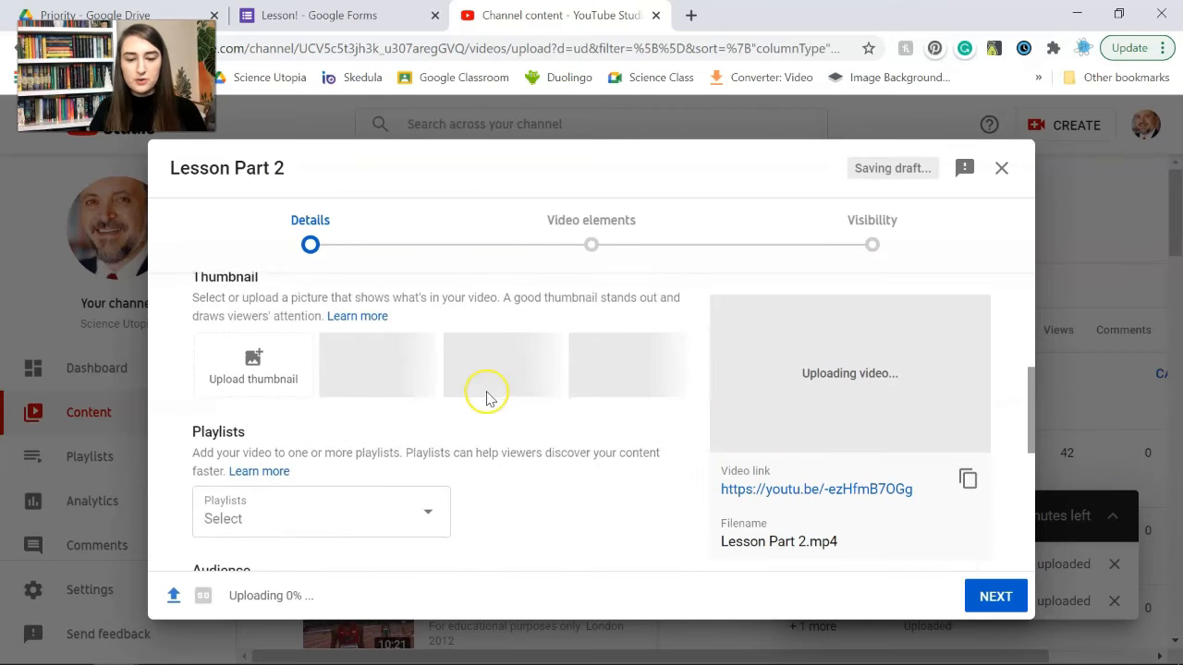
scroll(487, 392, down, 3)
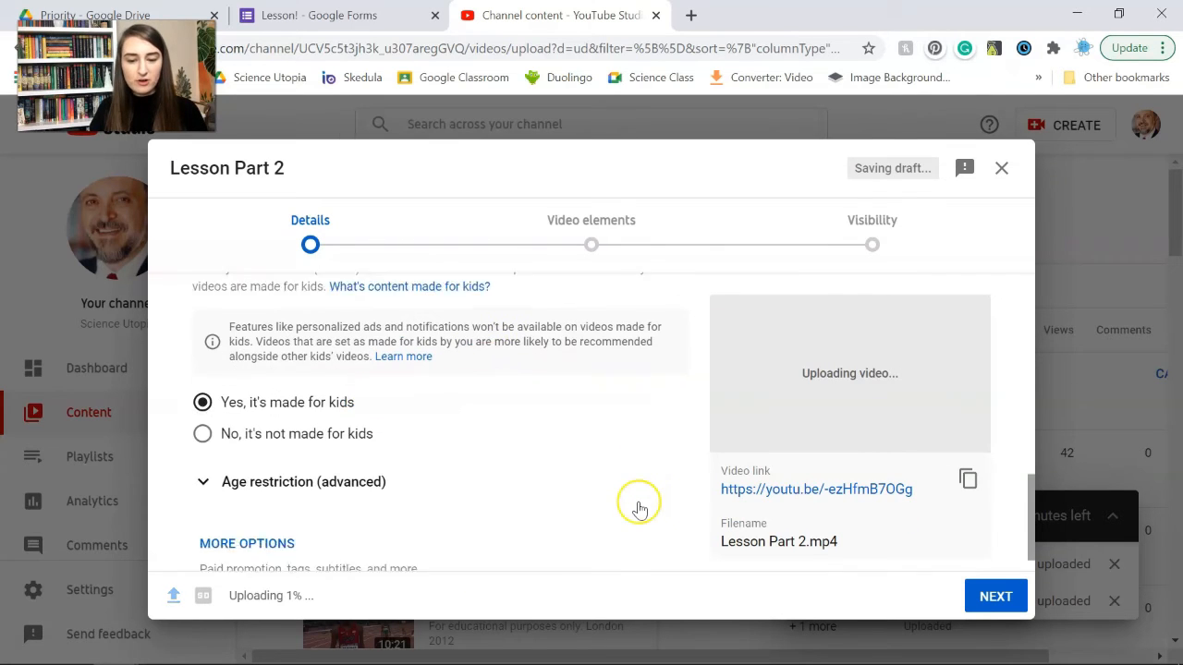
click(996, 597)
scroll(465, 412, down, 1)
scroll(465, 412, up, 1)
click(995, 596)
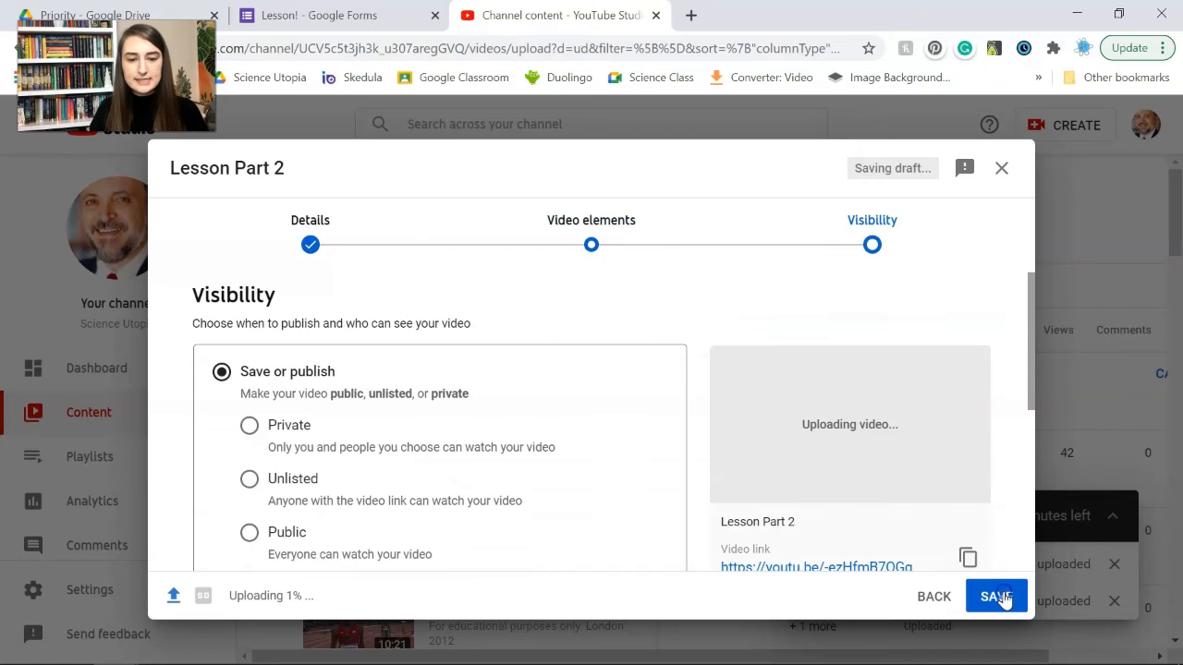
click(249, 479)
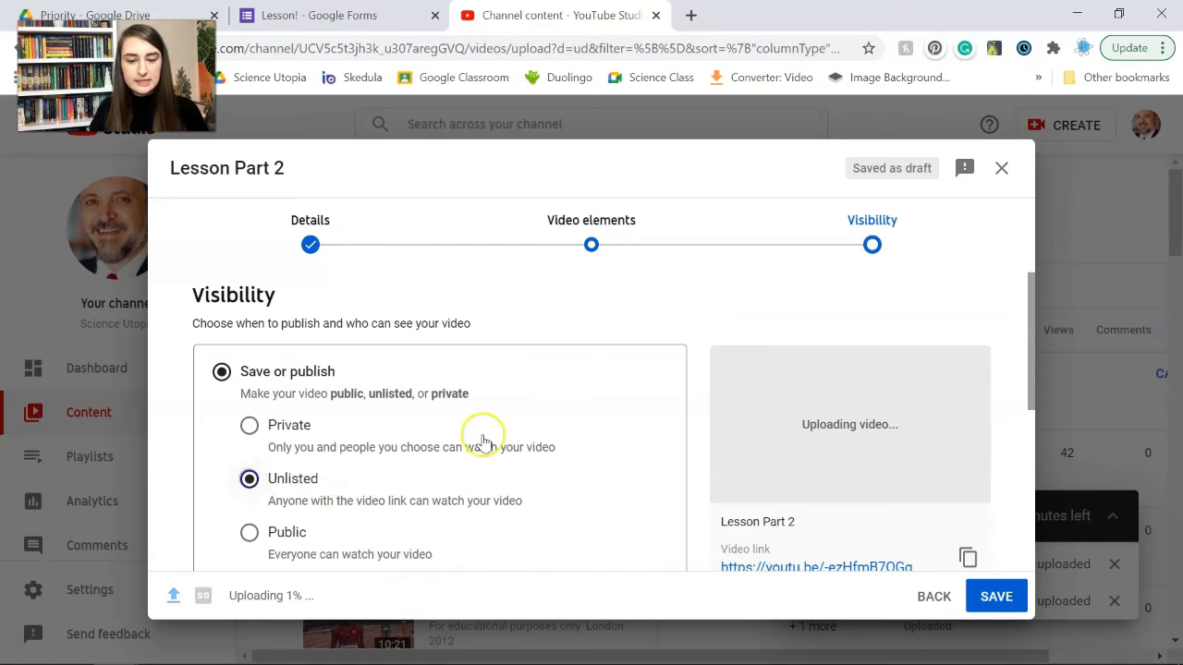
click(981, 598)
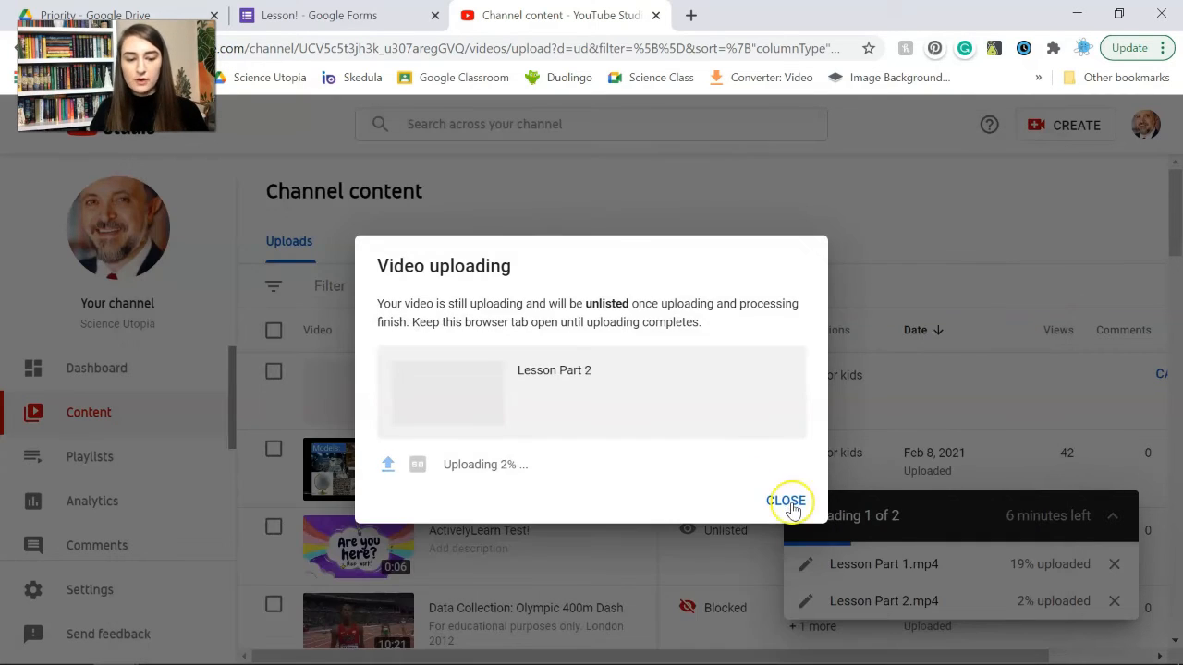
click(787, 503)
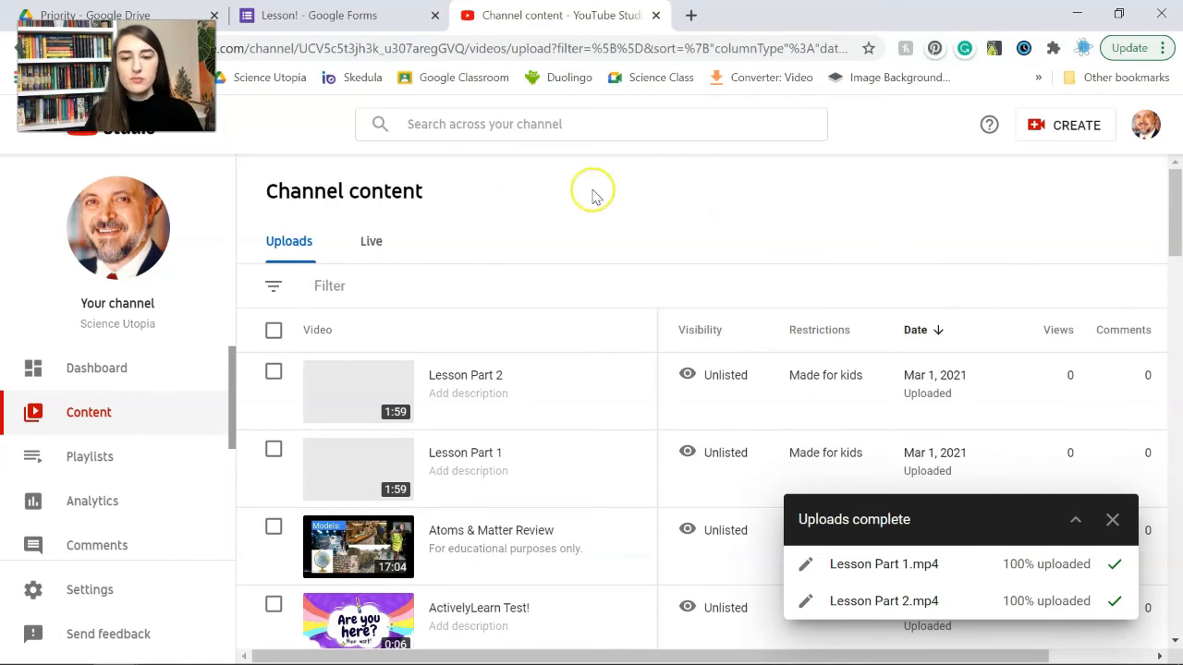
- Return to the Lesson! form and search YouTube for "atoms" in the video selection dialog, looking through the results
click(381, 22)
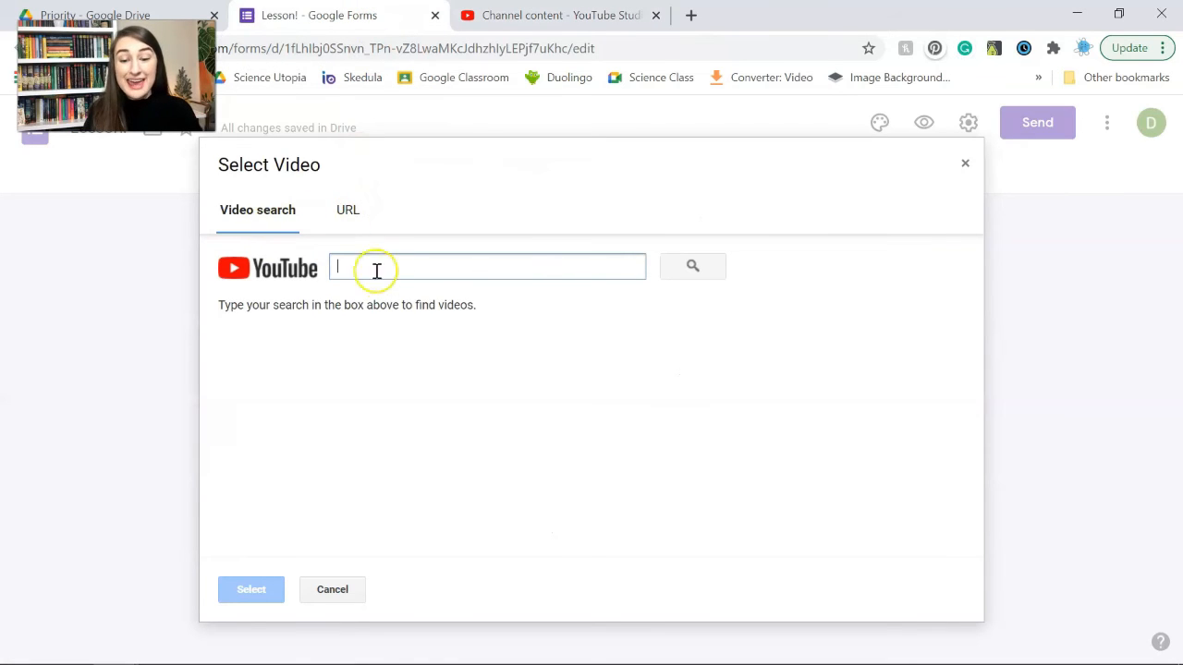
text(atoms)
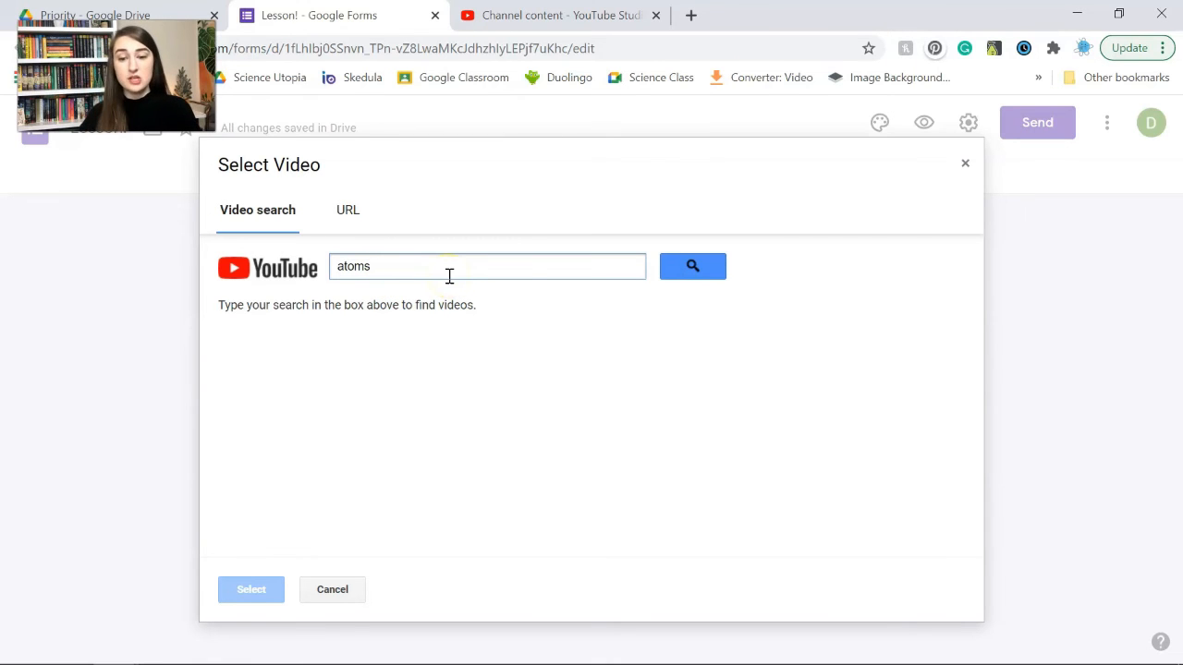
click(692, 267)
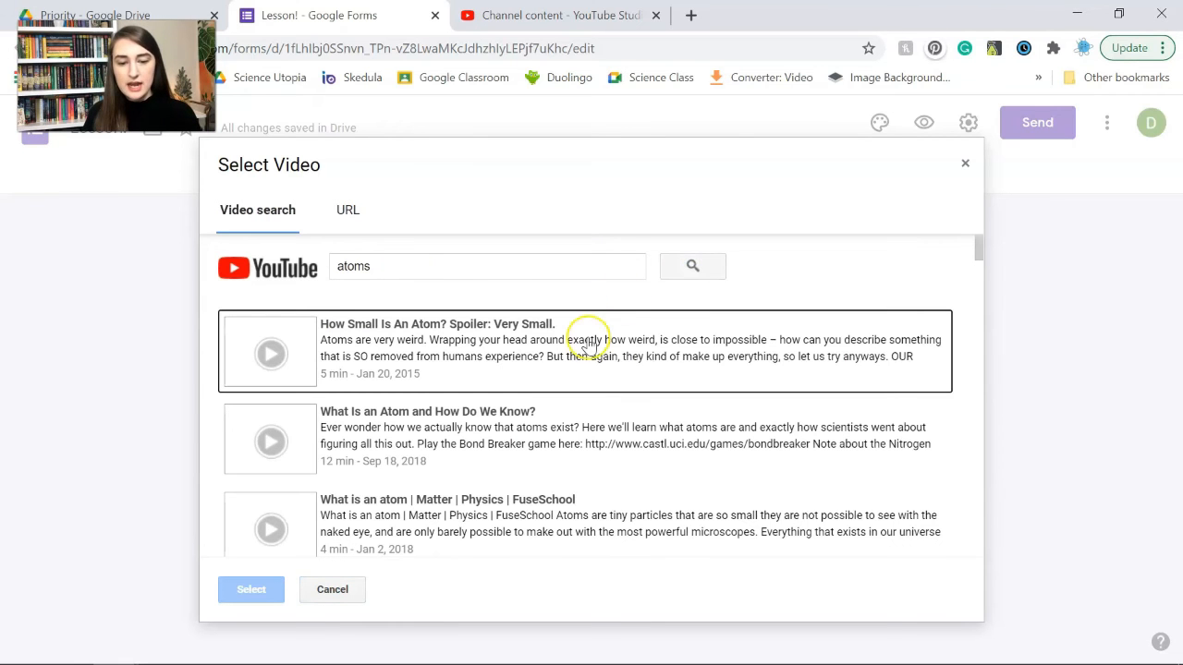
scroll(588, 351, down, 2)
scroll(588, 344, down, 1)
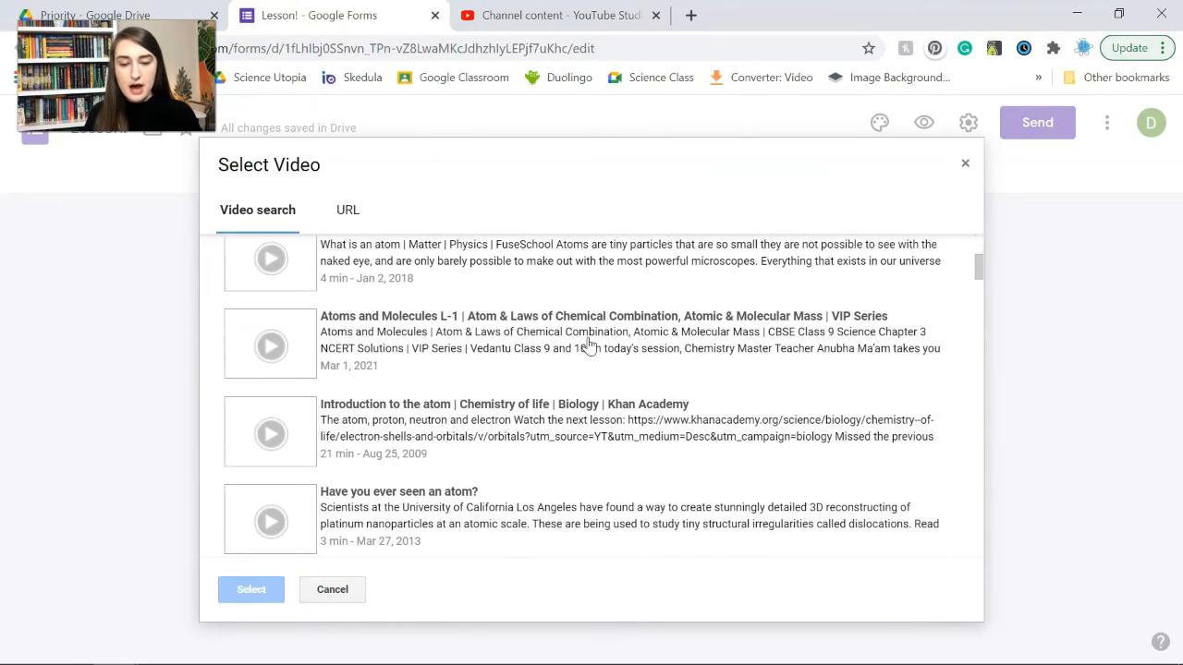
scroll(585, 343, up, 3)
- Switch the form's video selection to URL entry and copy Lesson Part 1's shareable link from YouTube Studio
click(349, 220)
click(349, 220)
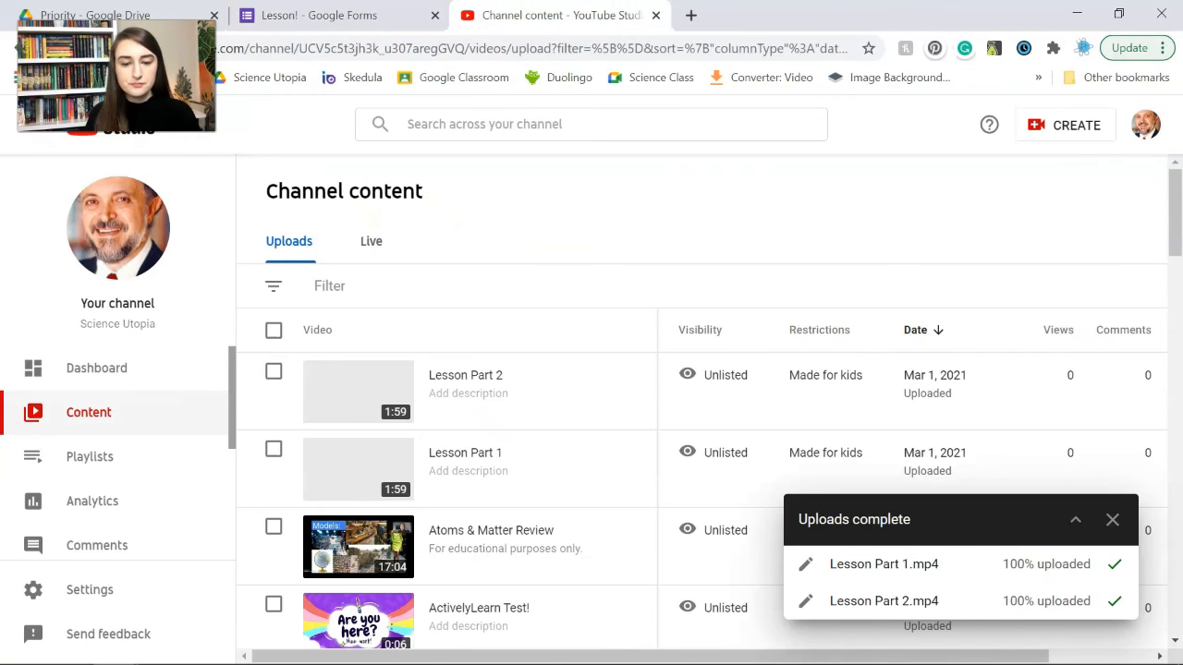
mouse_move(570, 489)
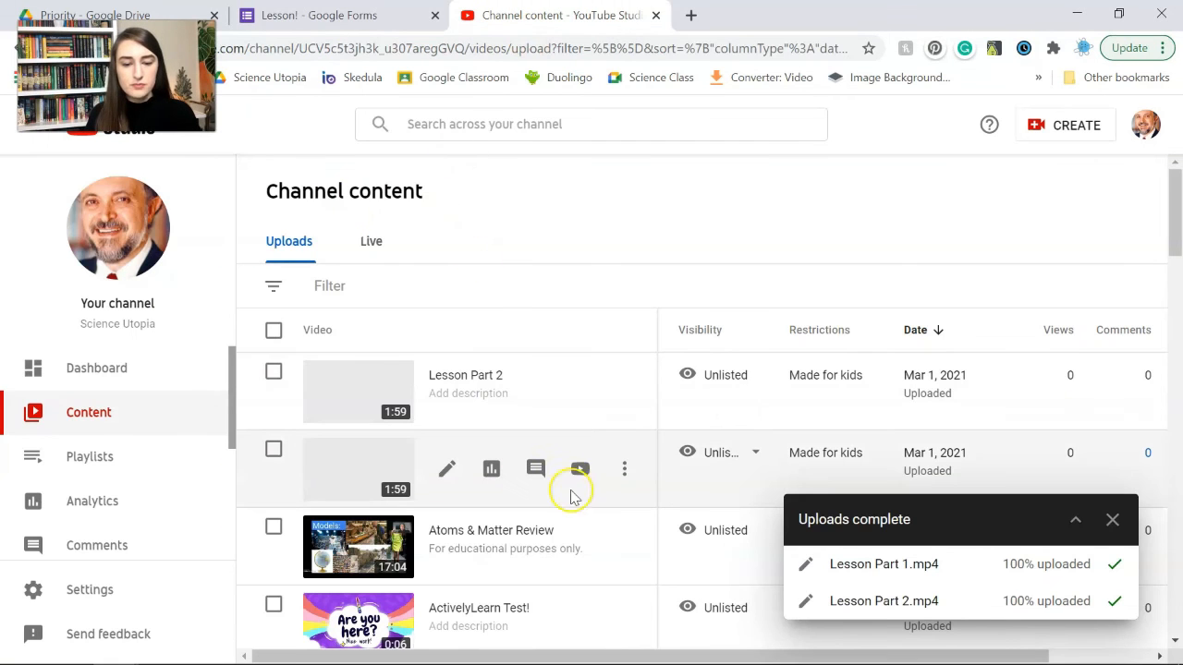
click(626, 474)
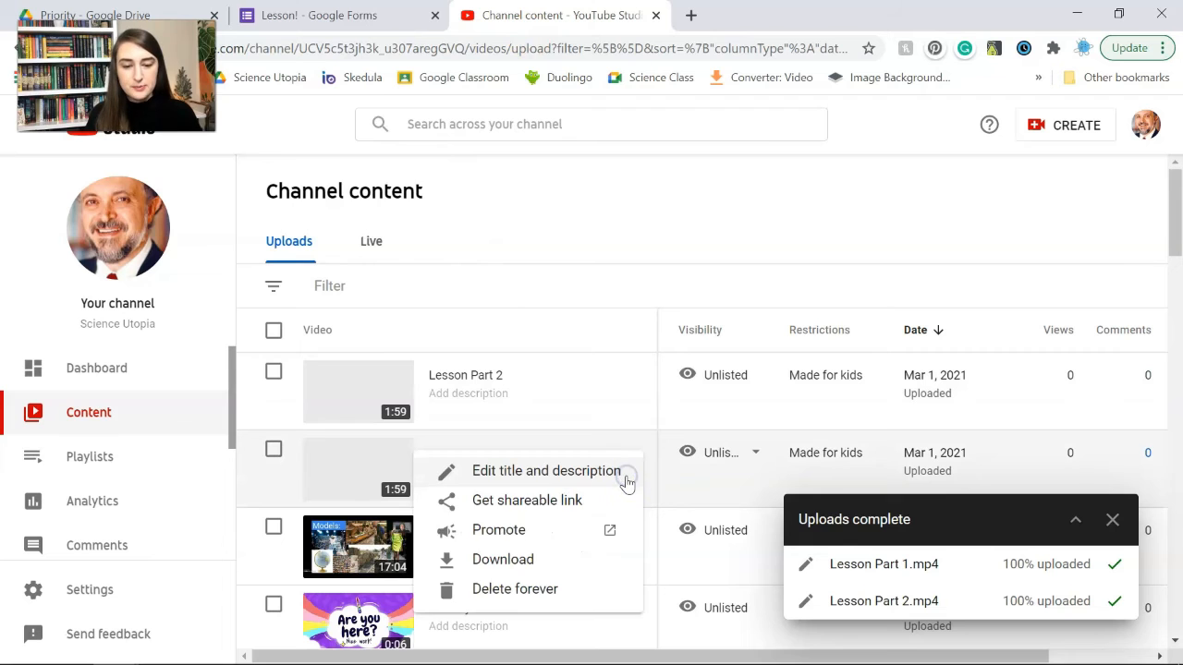
click(572, 502)
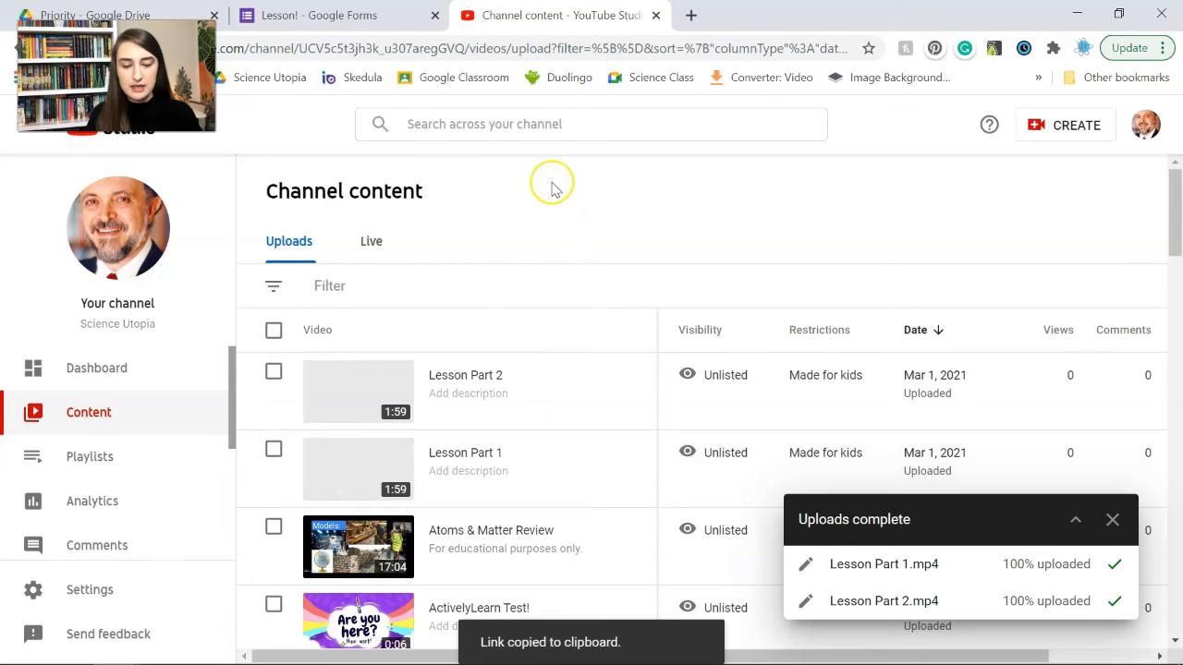
- Insert the Lesson Part 1 video into the form using its copied YouTube link and place it directly below the form title
click(319, 14)
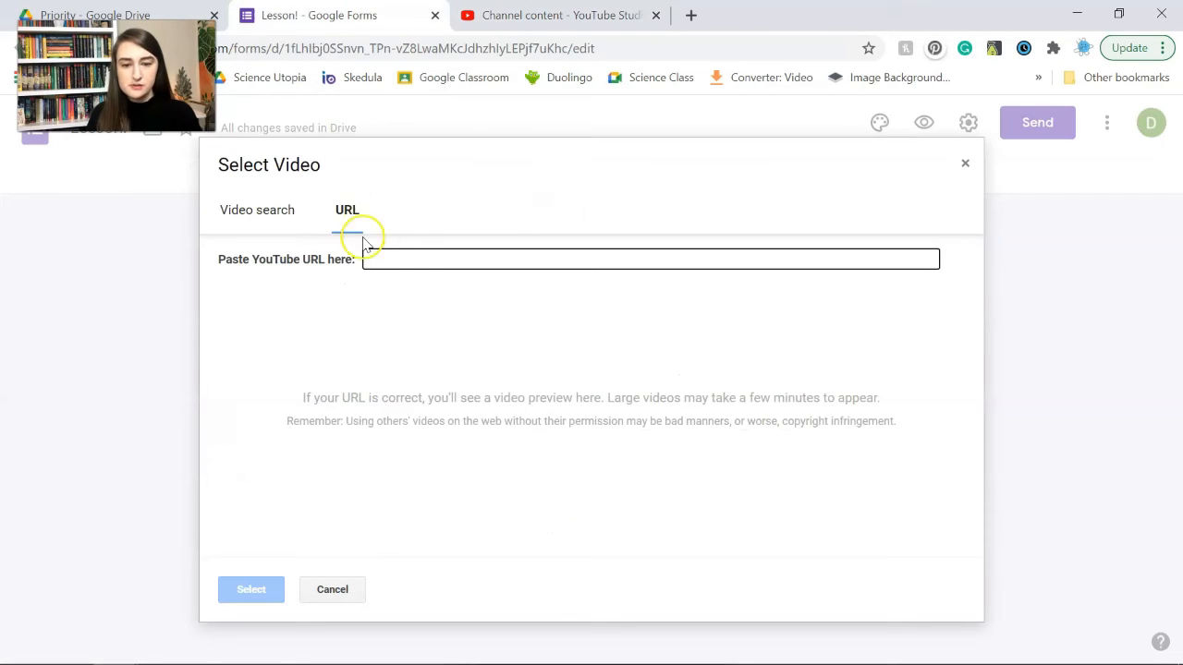
key(ctrl+v)
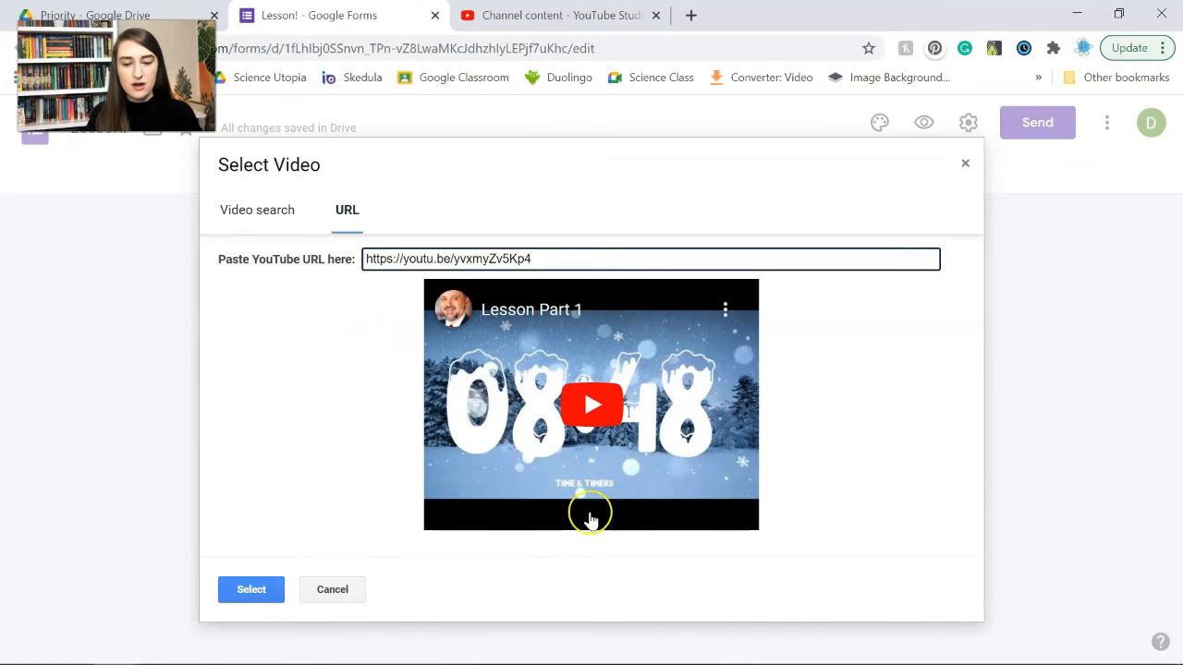
click(268, 591)
drag(586, 382, 586, 277)
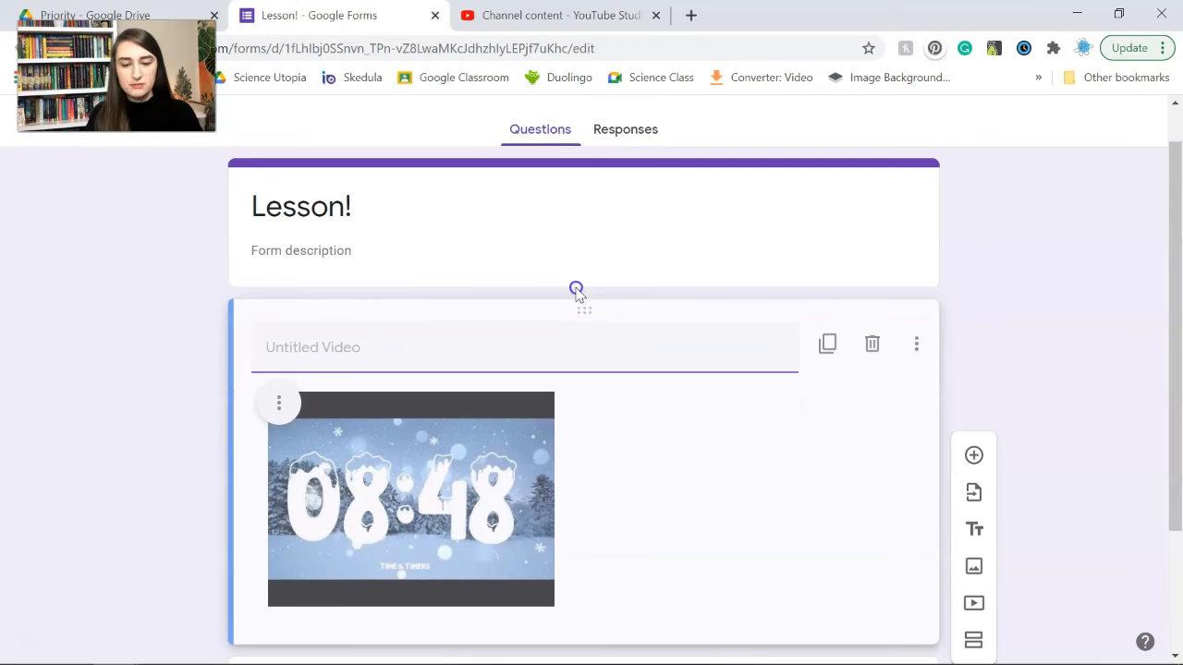
- Title the untitled question below the video "Question?" and change its type to Short answer
scroll(335, 526, down, 2)
click(336, 521)
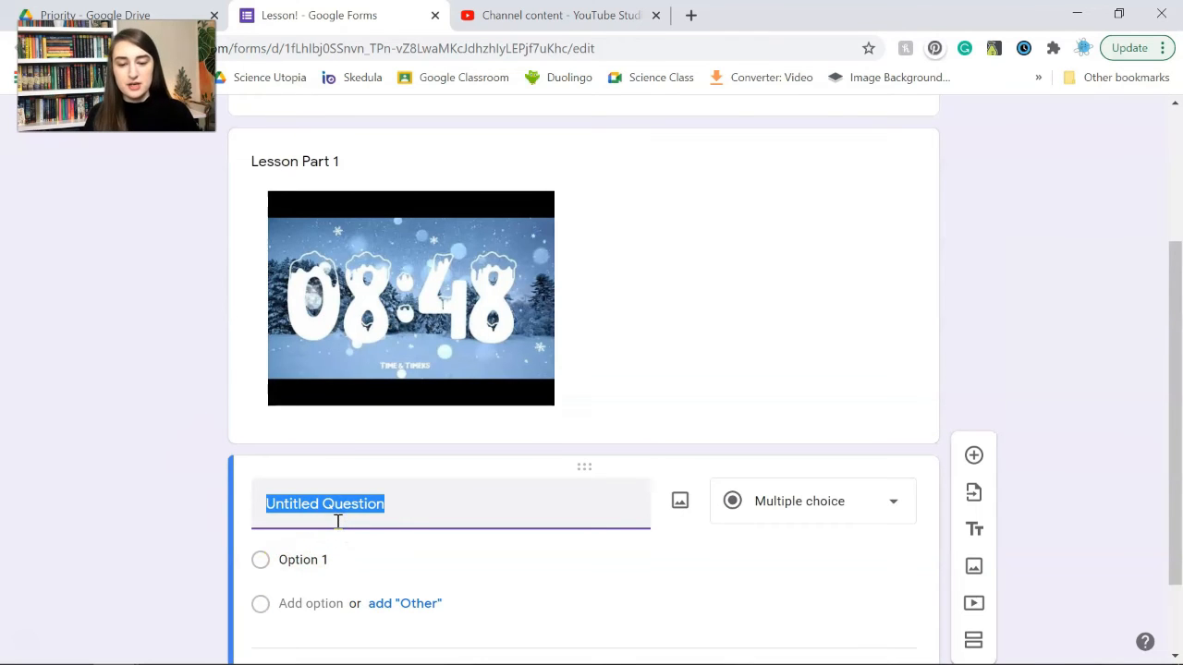
text(Ques)
click(804, 499)
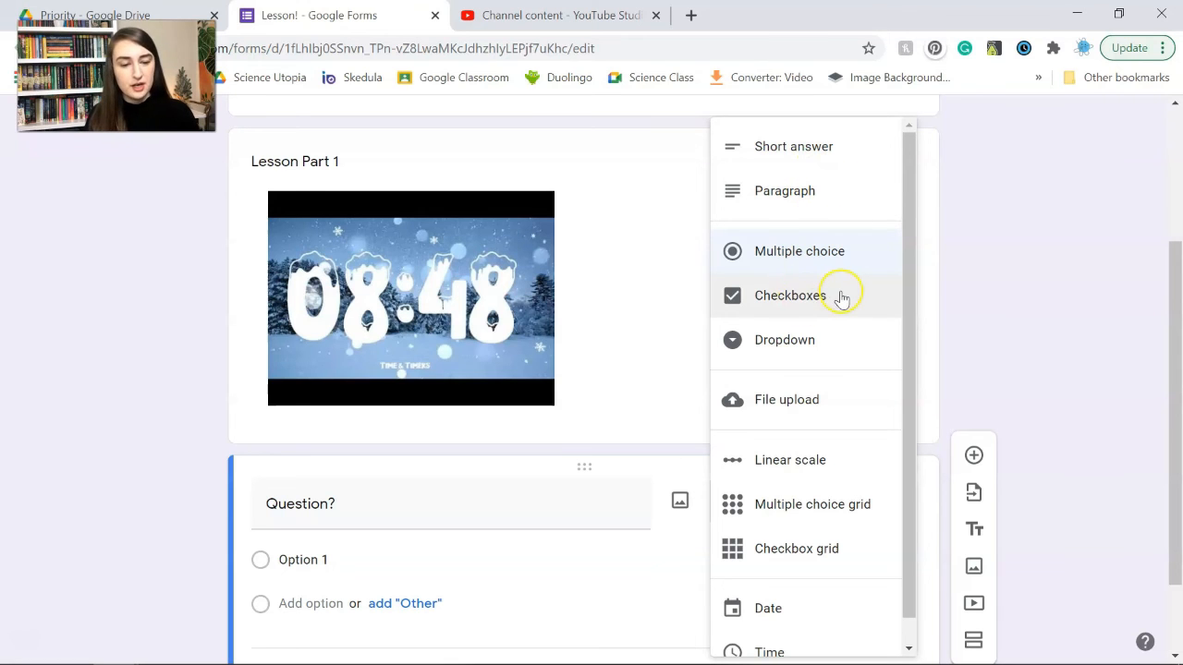
click(810, 153)
scroll(143, 508, down, 1)
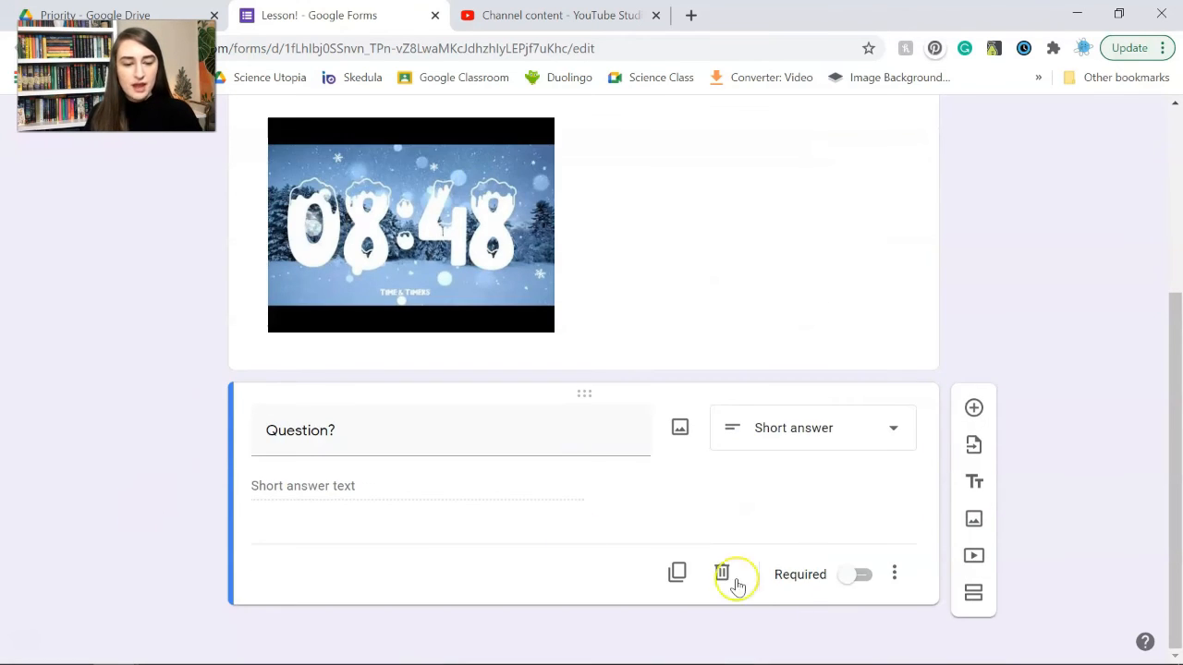
- Make the short-answer question required, start adding another video by URL, and copy Lesson Part 2's shareable link from YouTube Studio
click(862, 577)
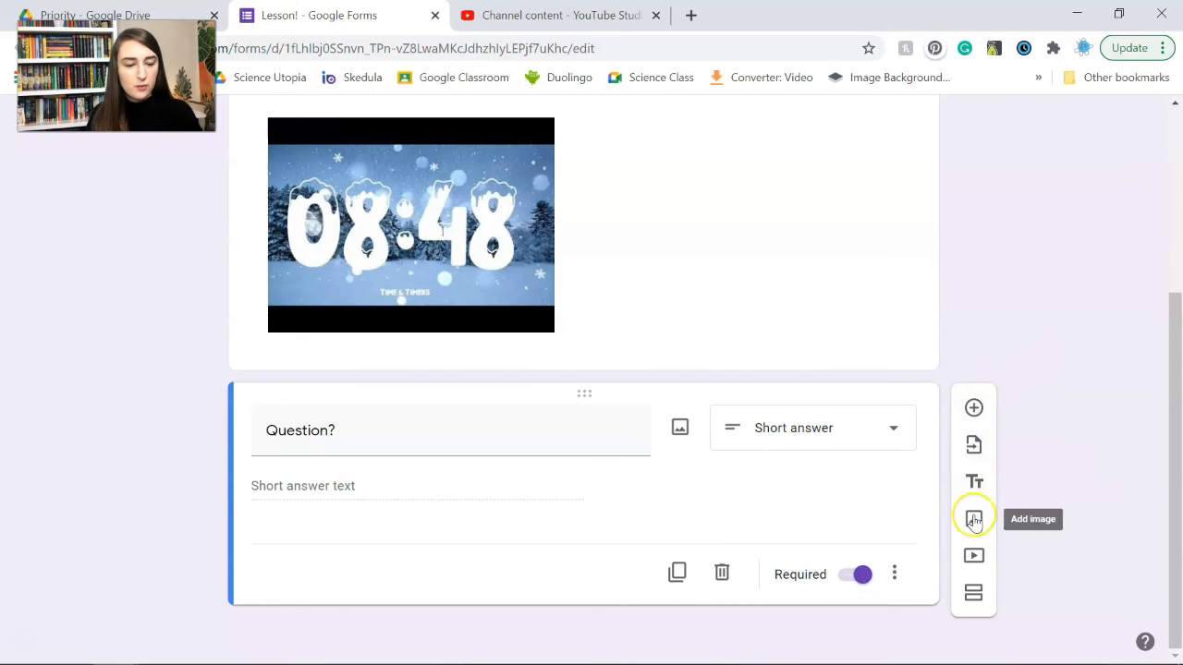
click(977, 556)
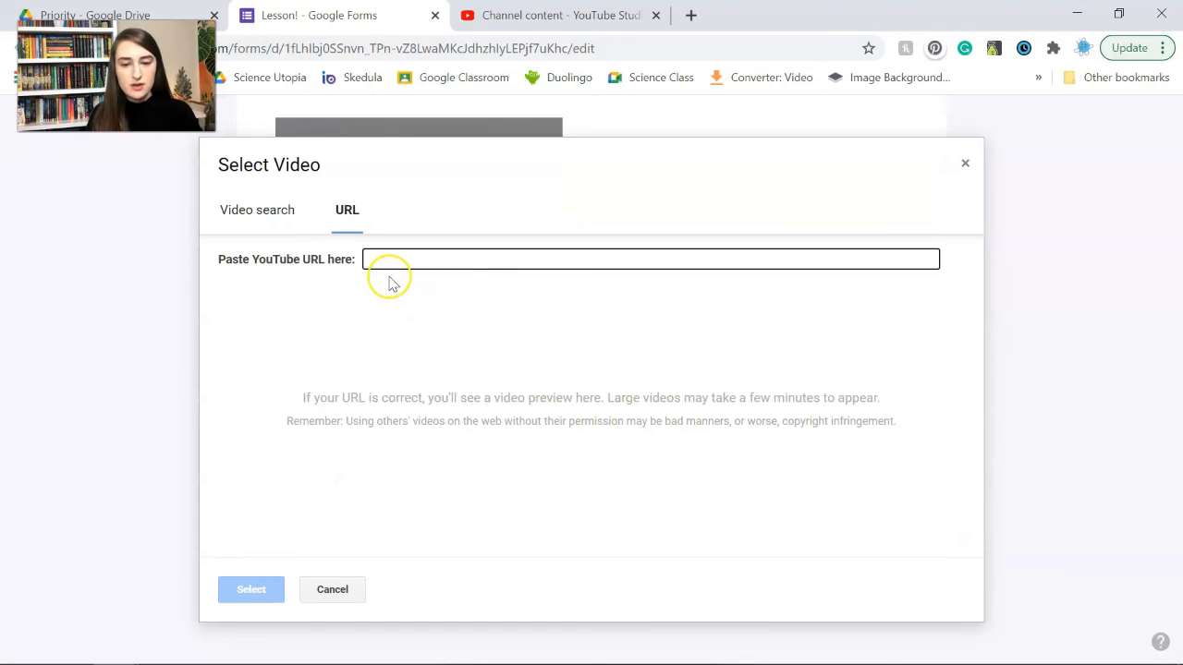
click(554, 15)
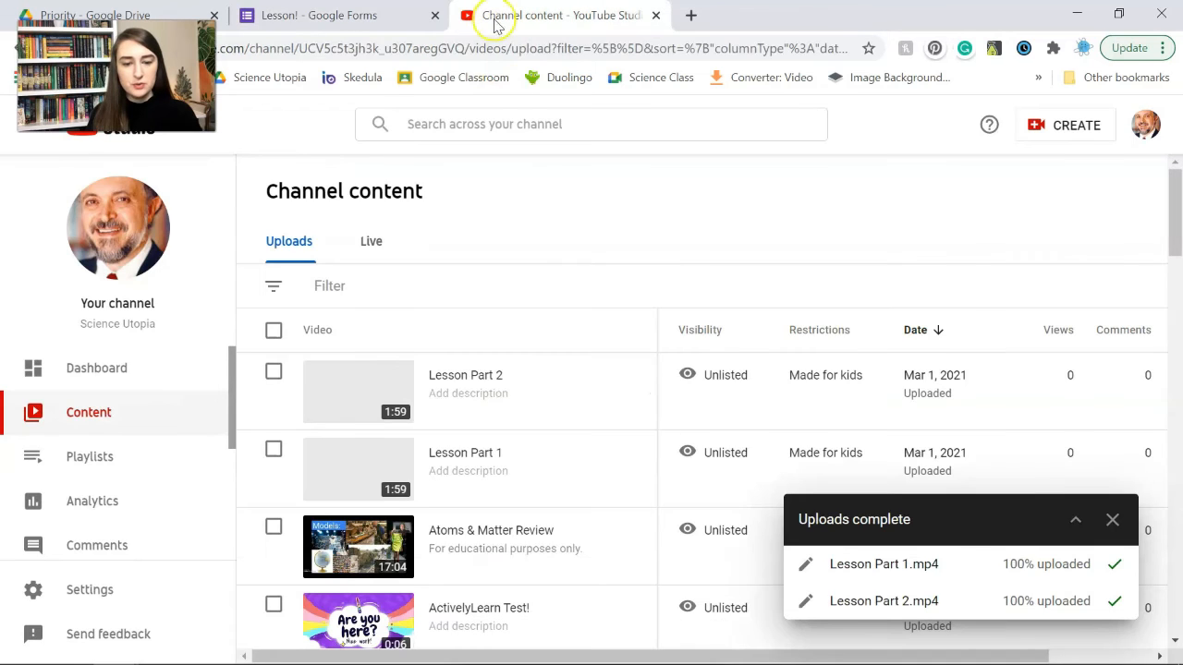
click(625, 394)
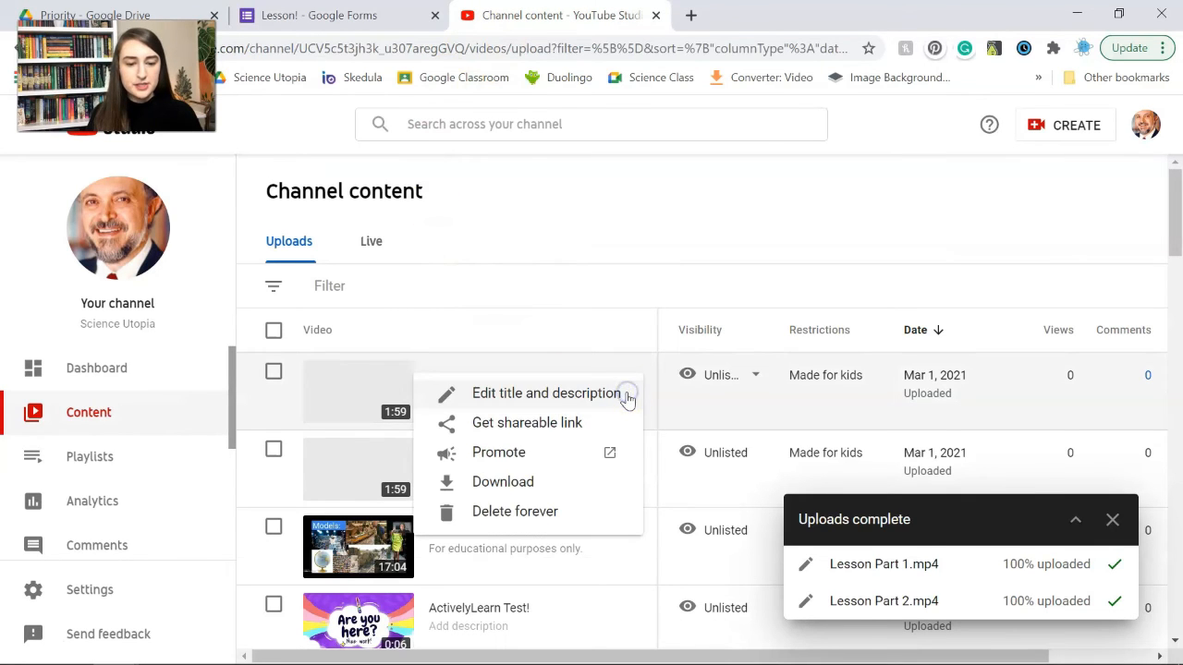
click(554, 422)
- Insert the second video into the Lesson! form using its copied YouTube link and title it "Lesson Part 2"
click(314, 15)
click(463, 259)
key(ctrl+v)
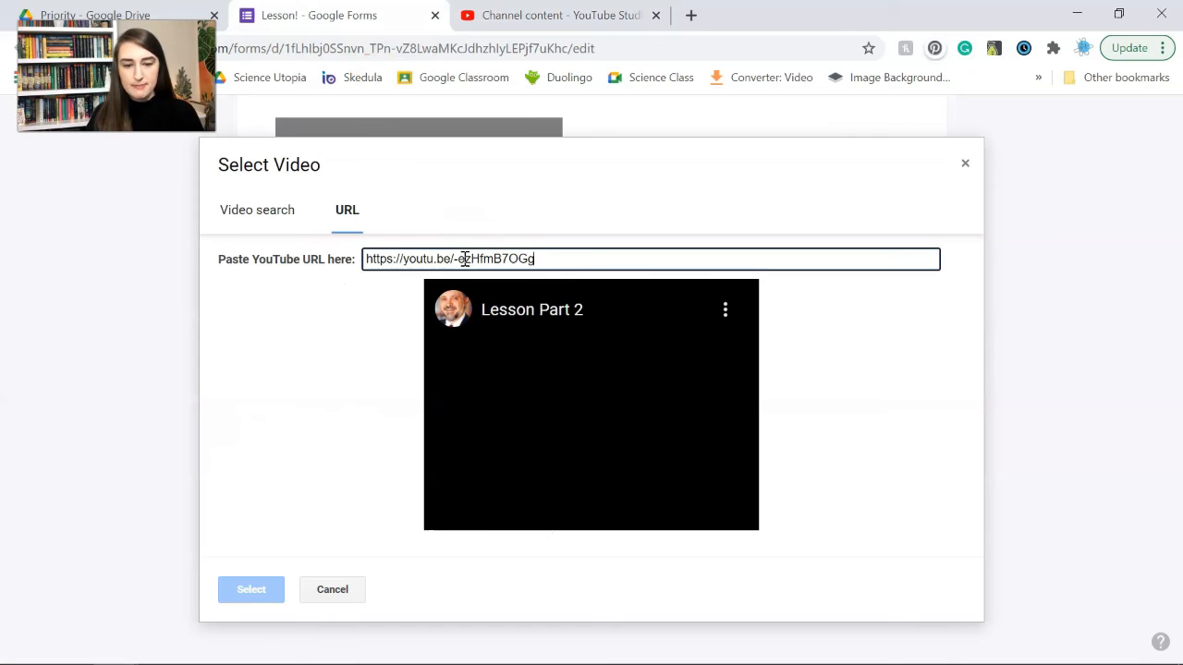
click(251, 592)
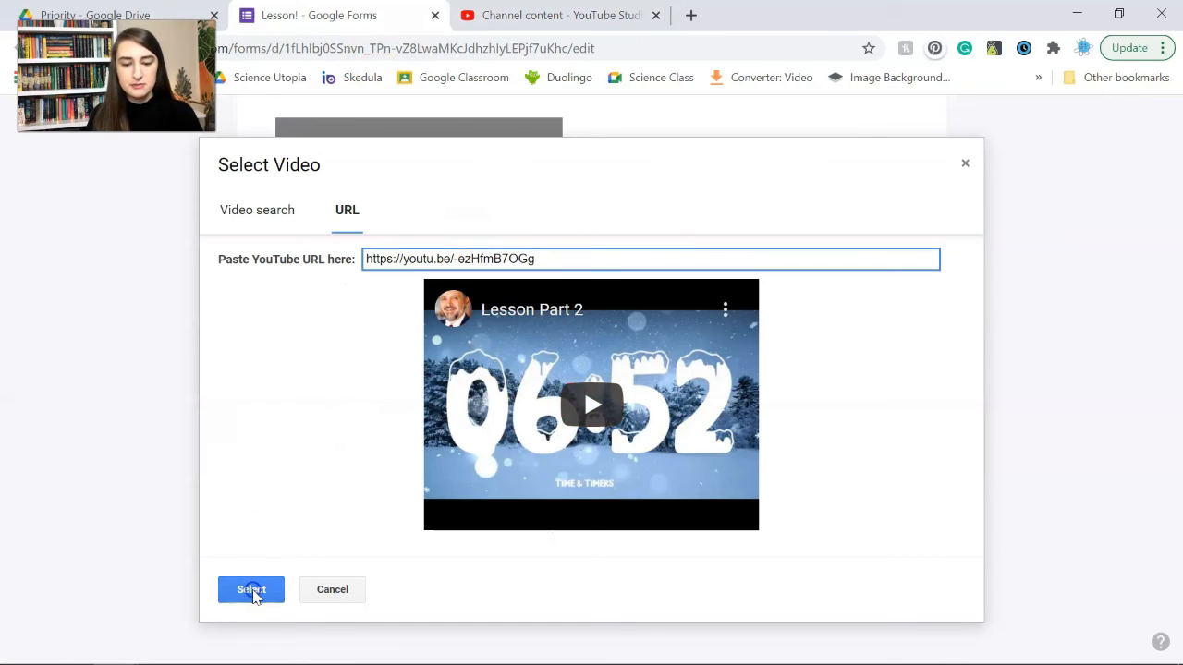
text(LE)
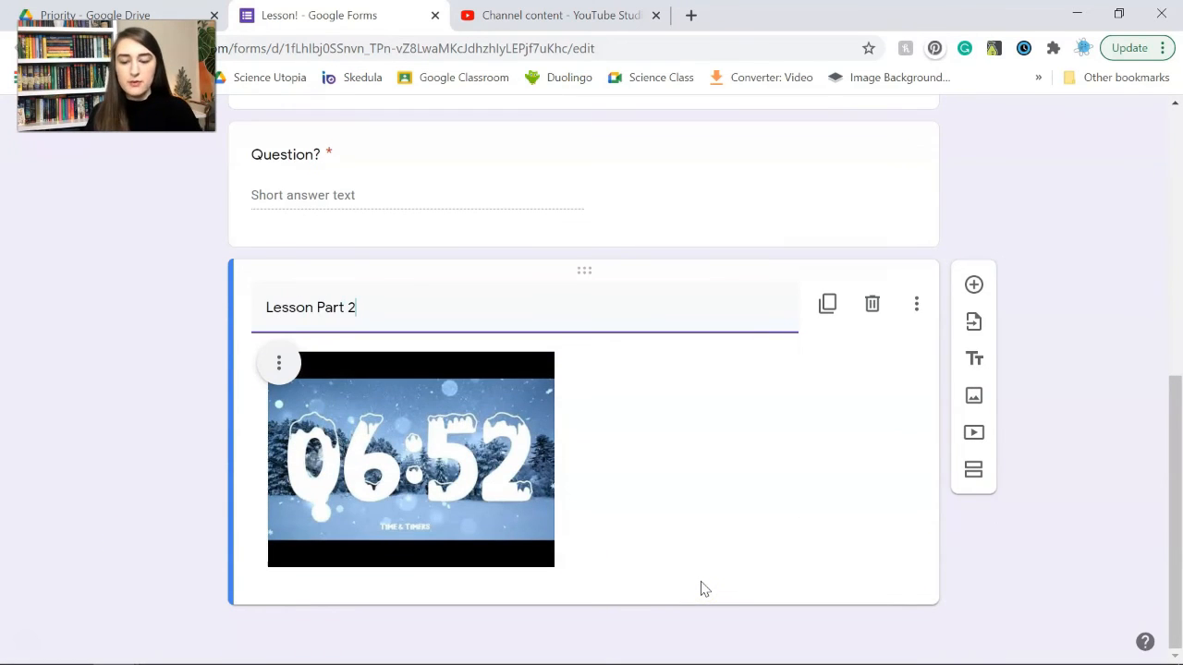
- Add a Checkboxes question titled "Question?" below the Lesson Part 2 video
click(975, 285)
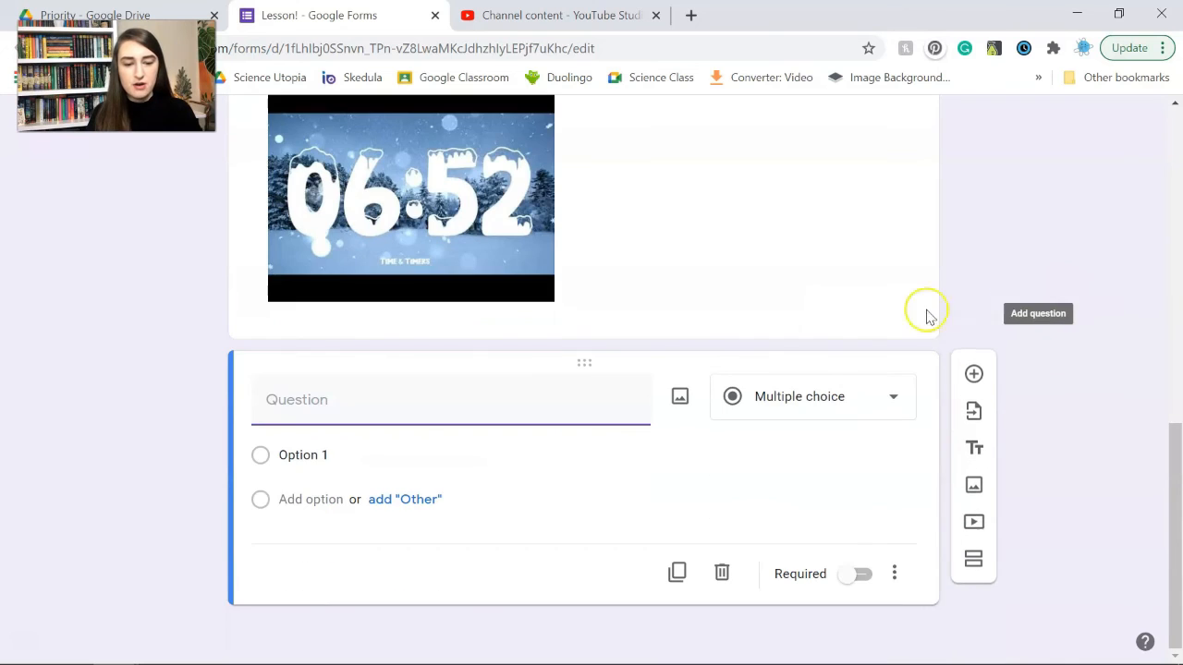
click(792, 404)
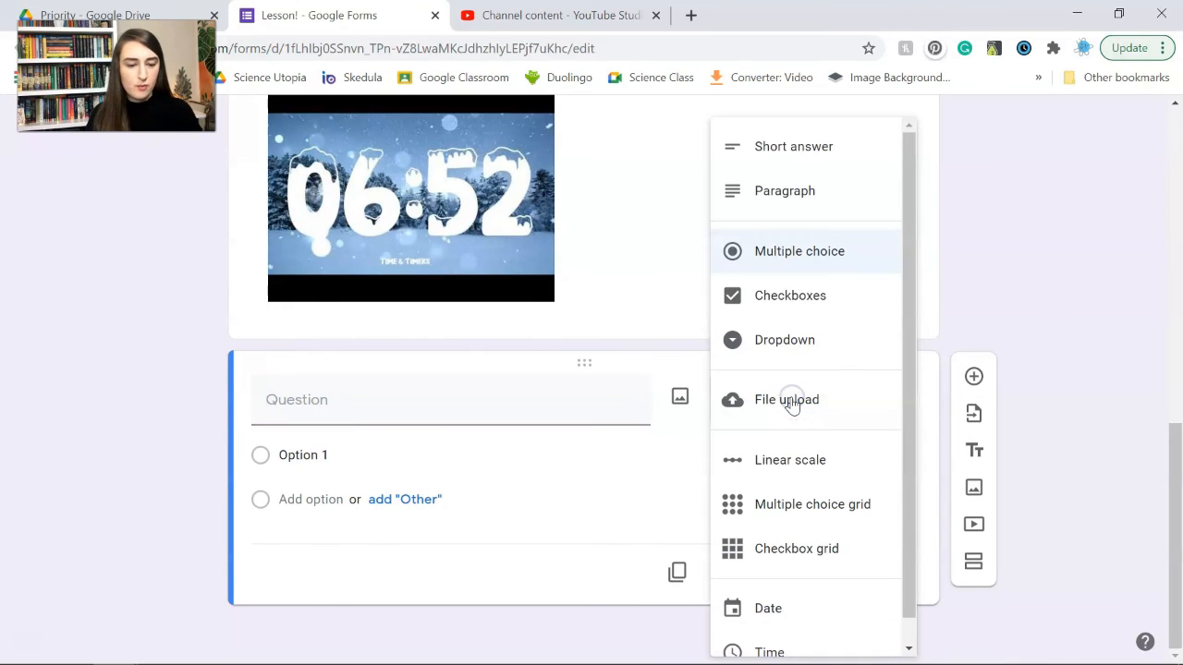
click(792, 303)
click(361, 415)
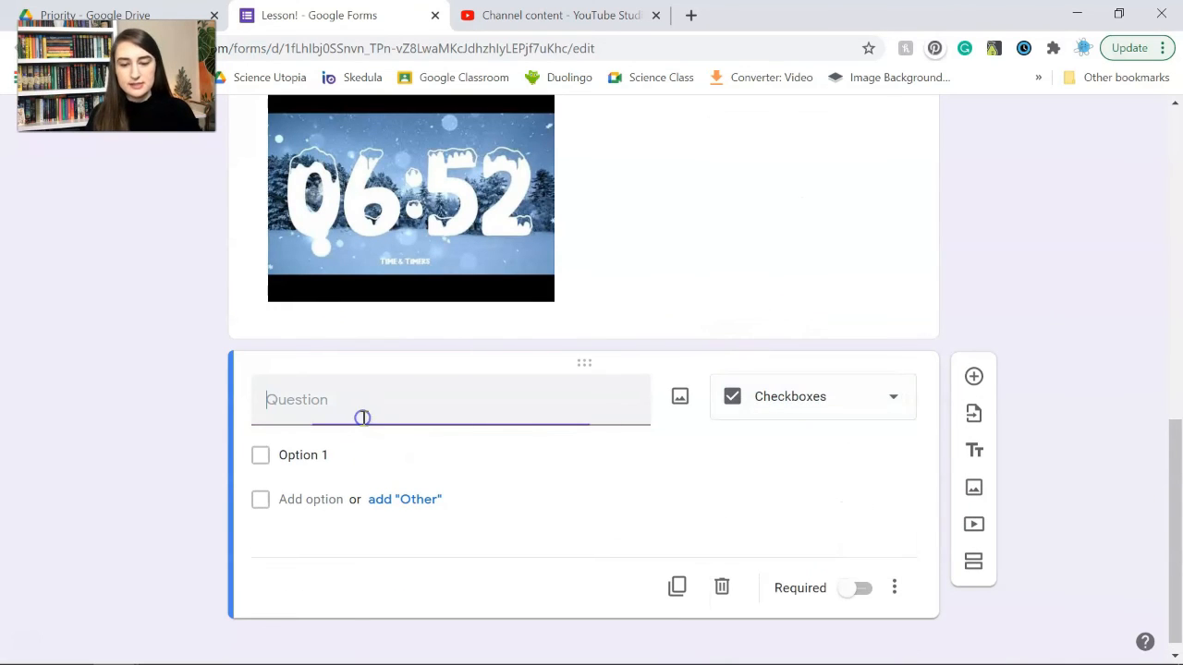
text(Question?)
- Give the checkbox question the options "Yes" and "No" and make it required
click(336, 454)
text(Yes)
click(340, 448)
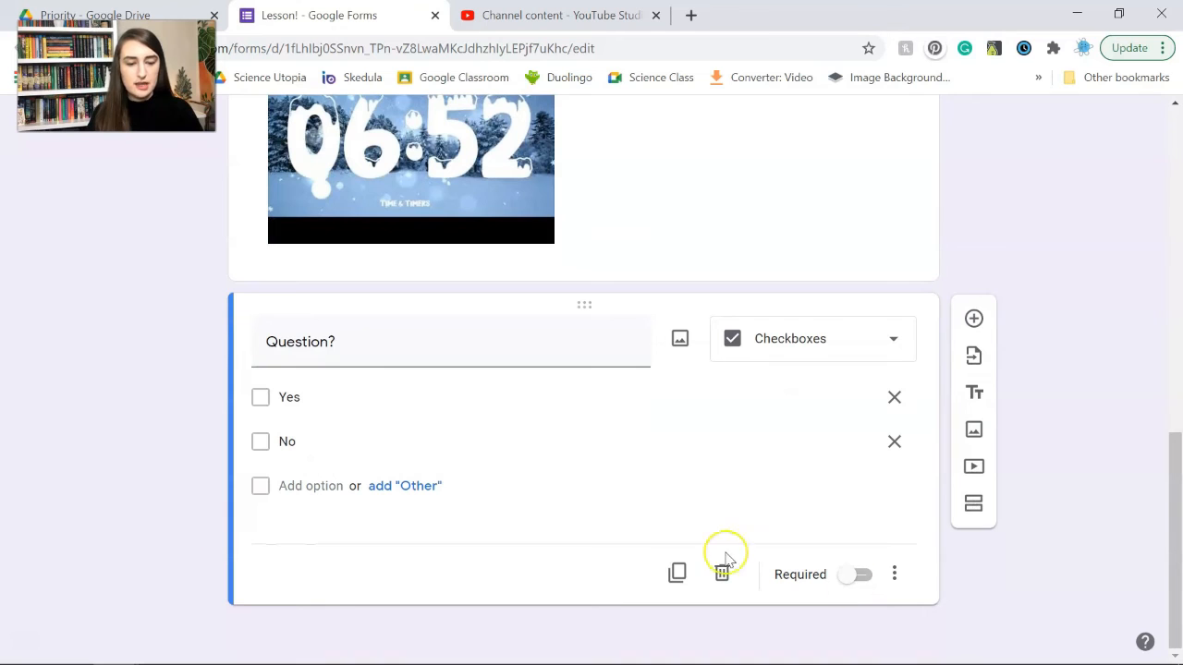
click(858, 575)
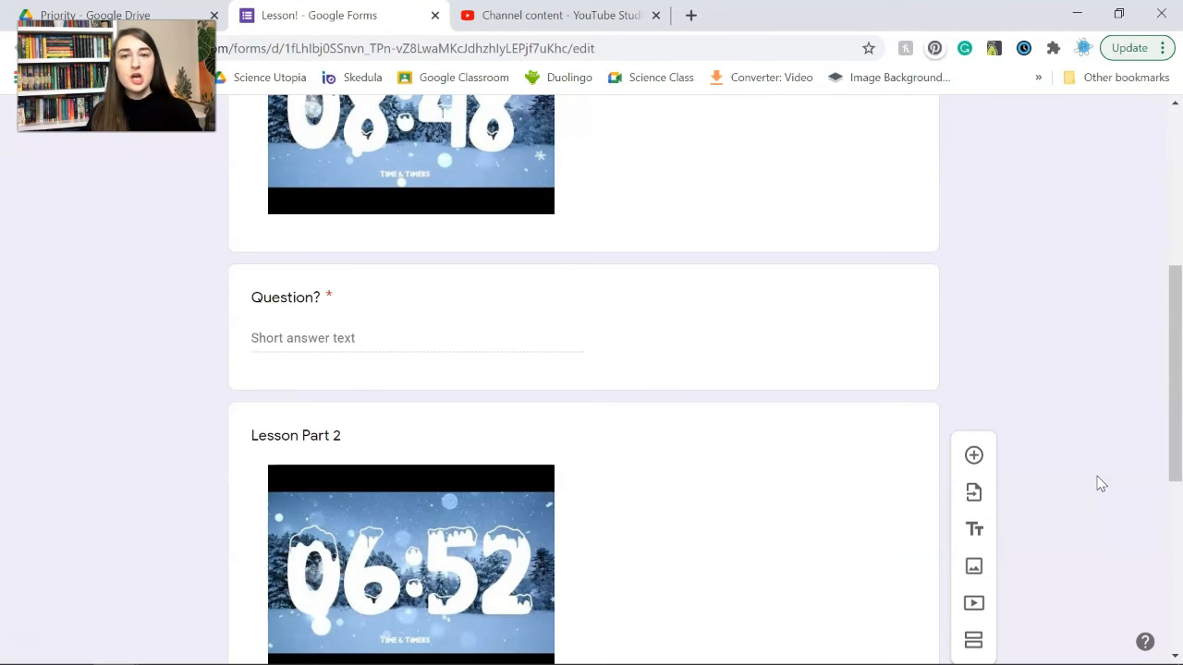
- Review the form's order of videos and questions, starting from the form title
scroll(1099, 483, up, 5)
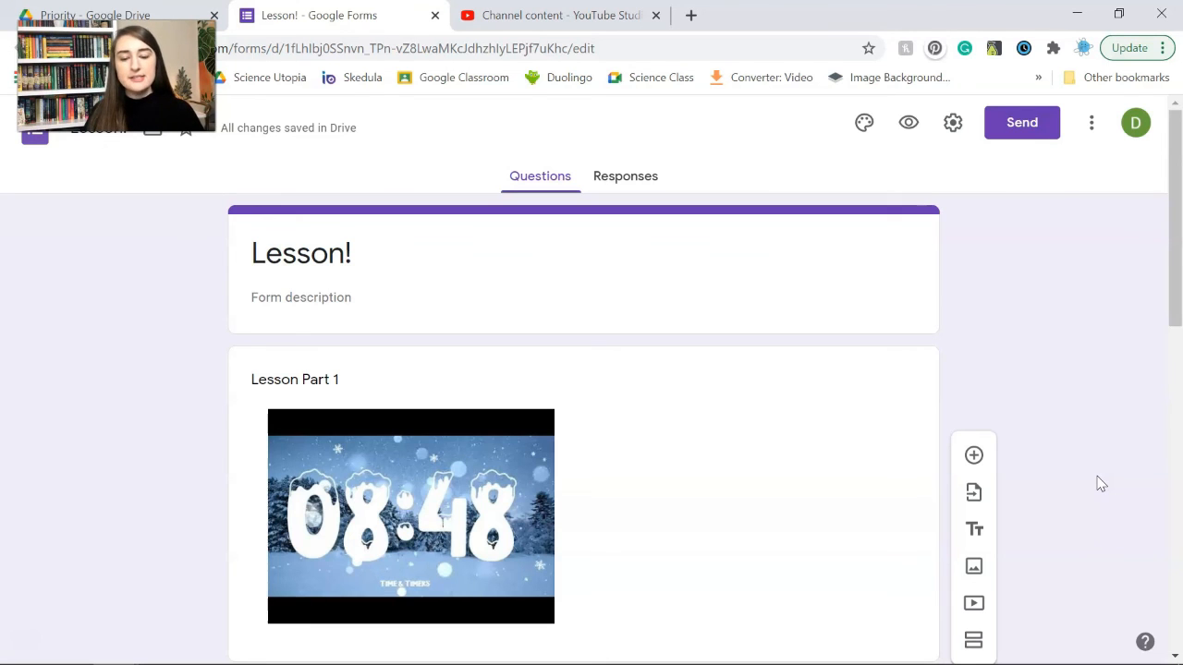
scroll(1099, 483, down, 1)
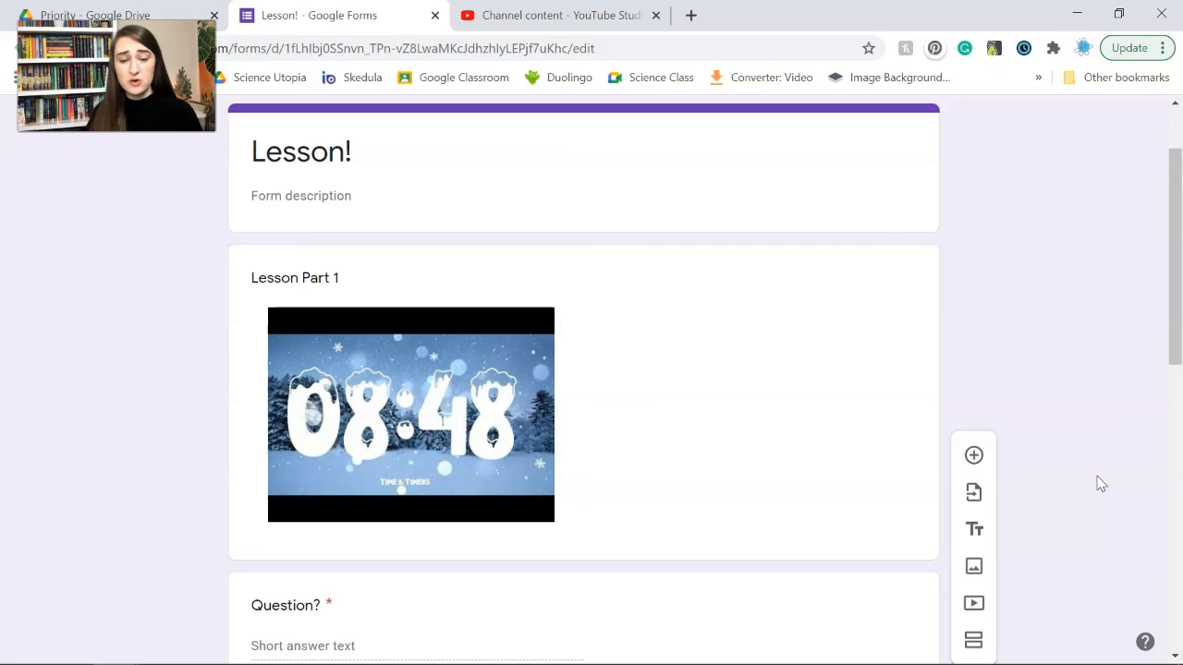
scroll(1100, 483, down, 1)
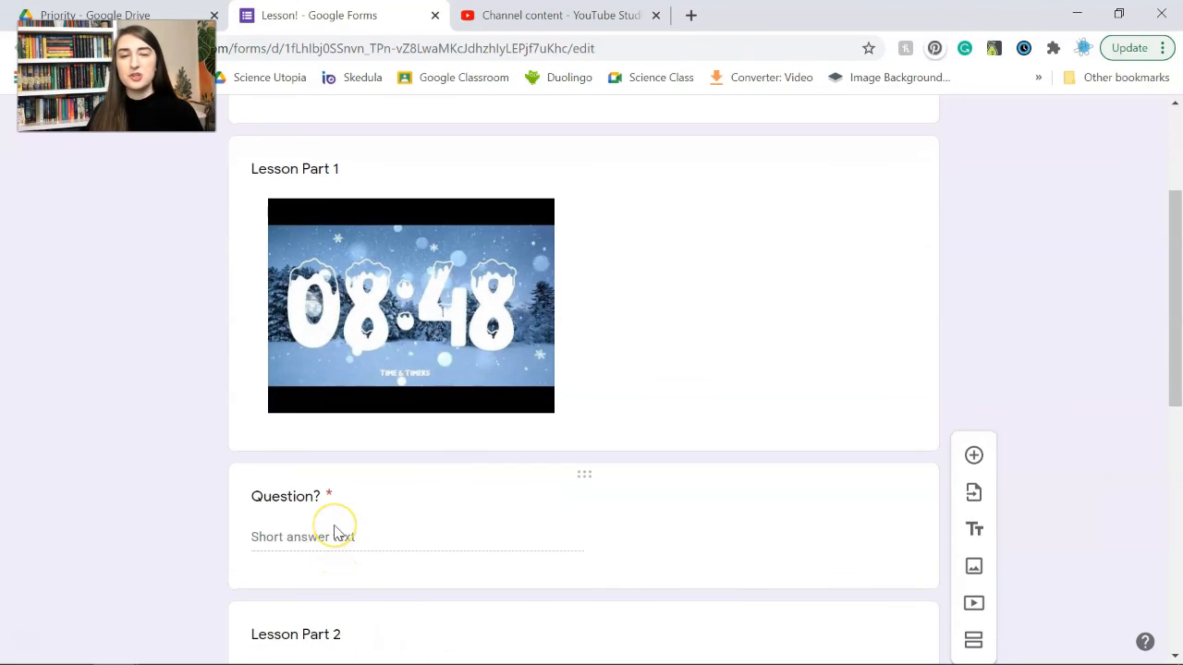